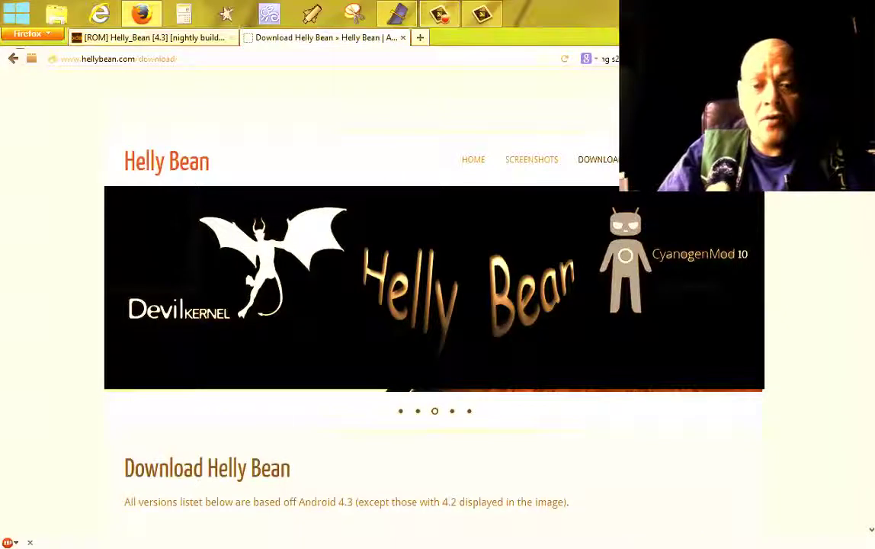
Examine the supported phone models on the Helly Bean download page, from the Galaxy S group through the Galaxy Note group.
{"action": "scroll", "coordinate": [434, 305], "scroll_direction": "down", "scroll_amount": 2}
{"action": "scroll", "coordinate": [434, 304], "scroll_direction": "down", "scroll_amount": 3}
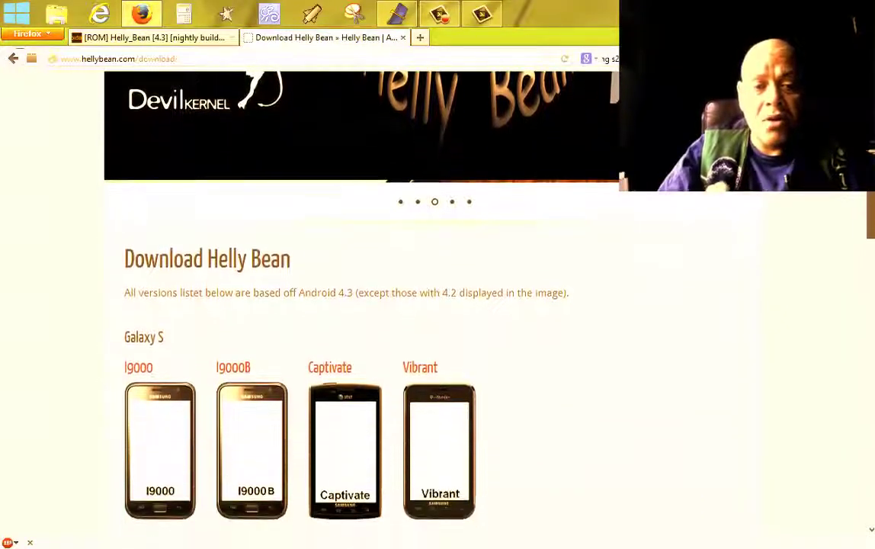
{"action": "scroll", "coordinate": [434, 305], "scroll_direction": "down", "scroll_amount": 2}
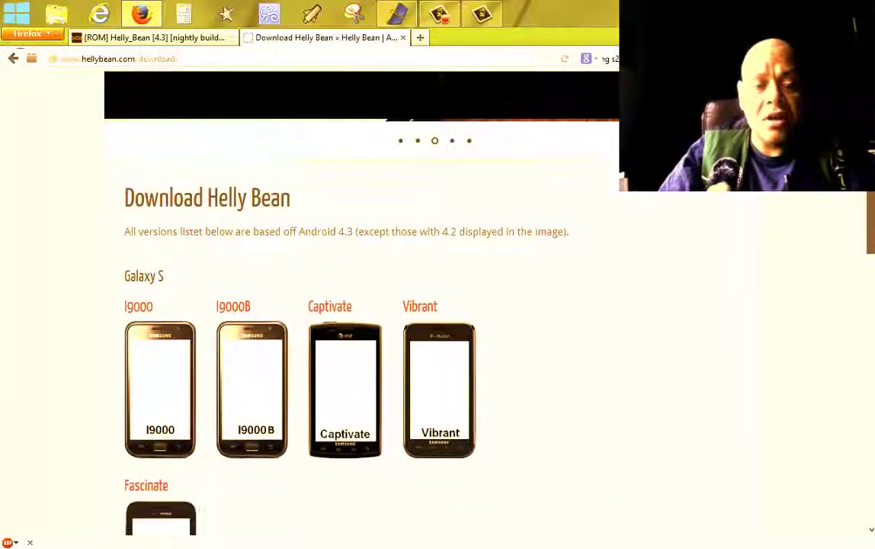
{"action": "scroll", "coordinate": [434, 305], "scroll_direction": "down", "scroll_amount": 1}
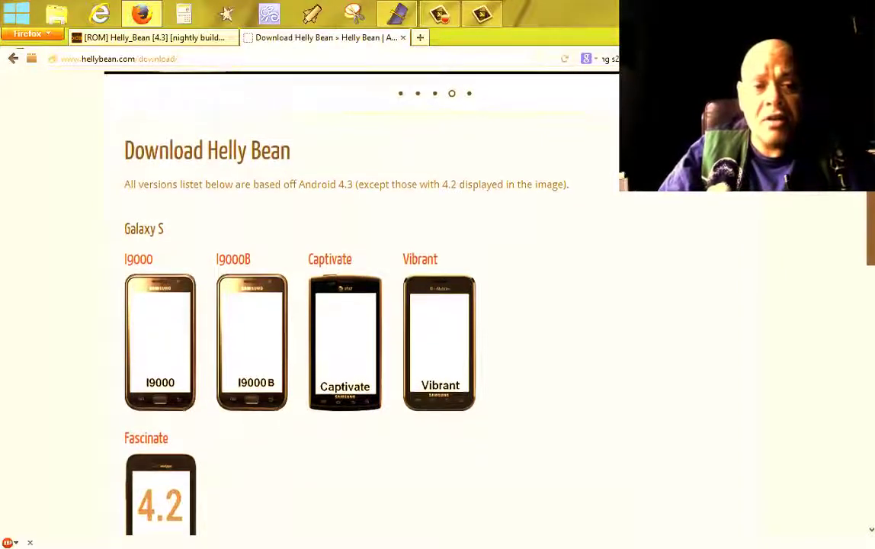
{"action": "scroll", "coordinate": [434, 304], "scroll_direction": "down", "scroll_amount": 1}
{"action": "scroll", "coordinate": [434, 305], "scroll_direction": "down", "scroll_amount": 1}
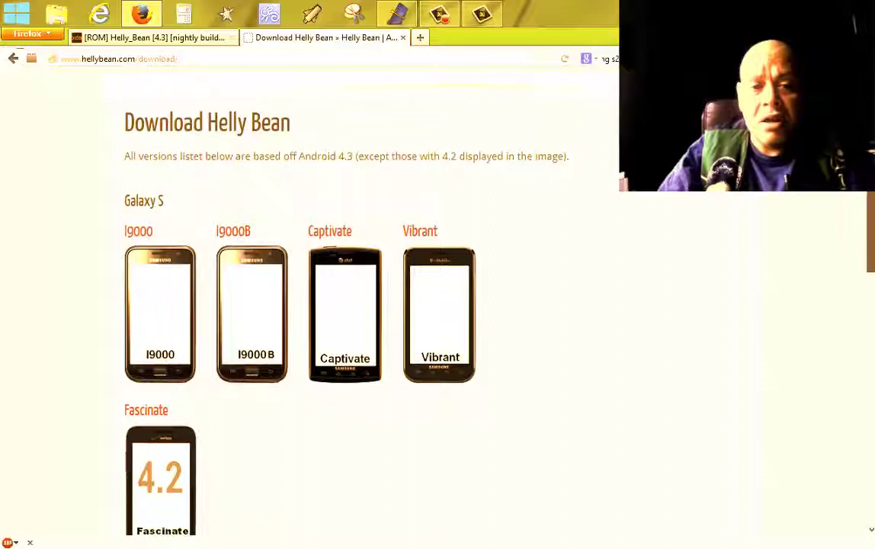
{"action": "scroll", "coordinate": [435, 304], "scroll_direction": "down", "scroll_amount": 1}
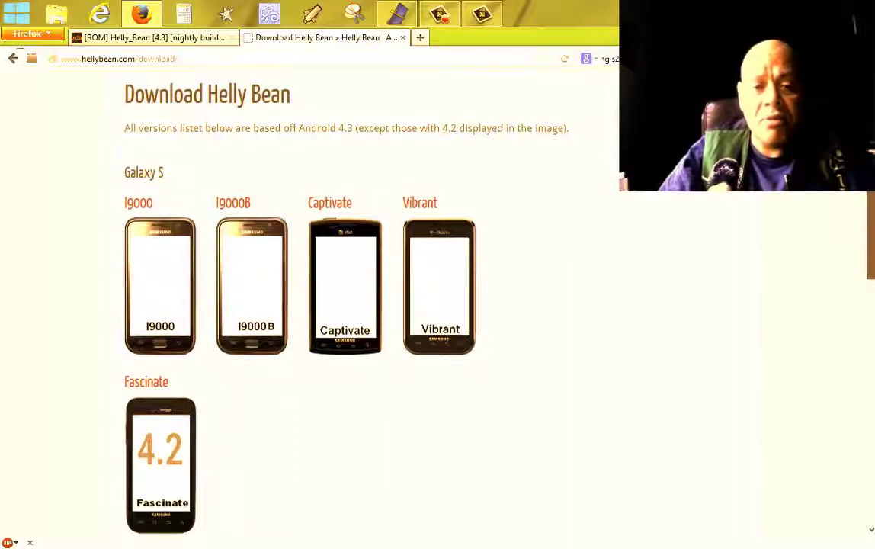
{"action": "scroll", "coordinate": [434, 305], "scroll_direction": "down", "scroll_amount": 4}
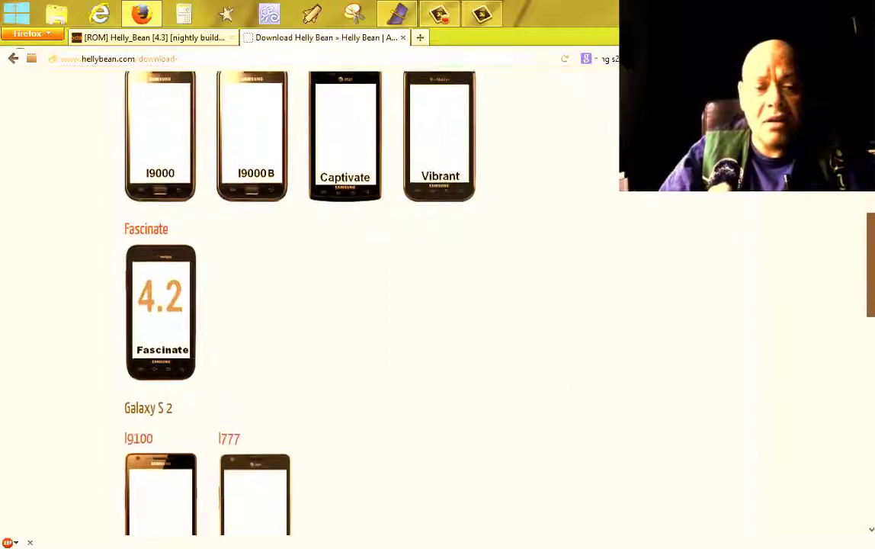
{"action": "scroll", "coordinate": [435, 304], "scroll_direction": "down", "scroll_amount": 3}
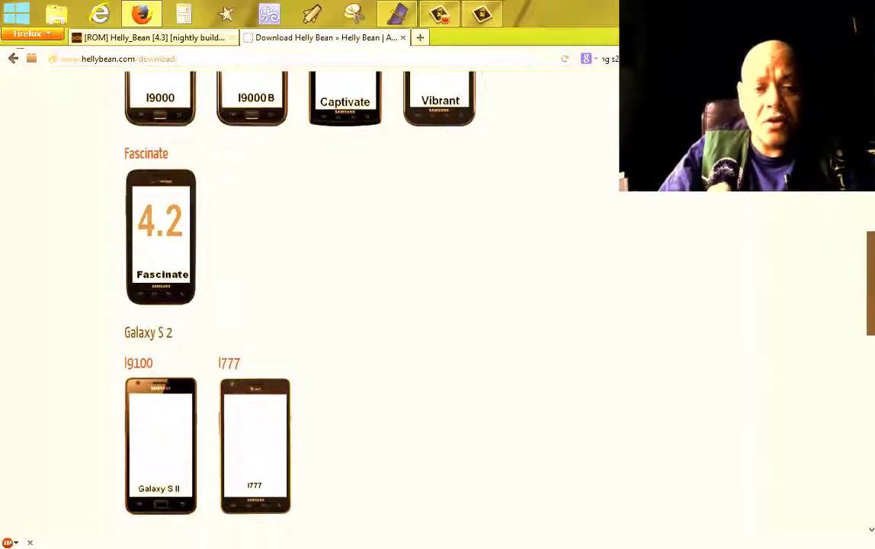
{"action": "scroll", "coordinate": [434, 305], "scroll_direction": "down", "scroll_amount": 3}
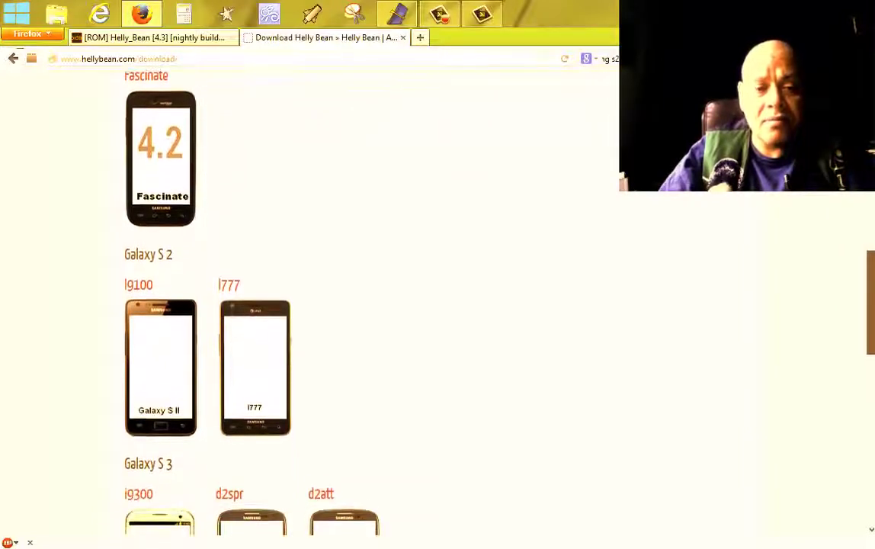
{"action": "scroll", "coordinate": [435, 305], "scroll_direction": "down", "scroll_amount": 3}
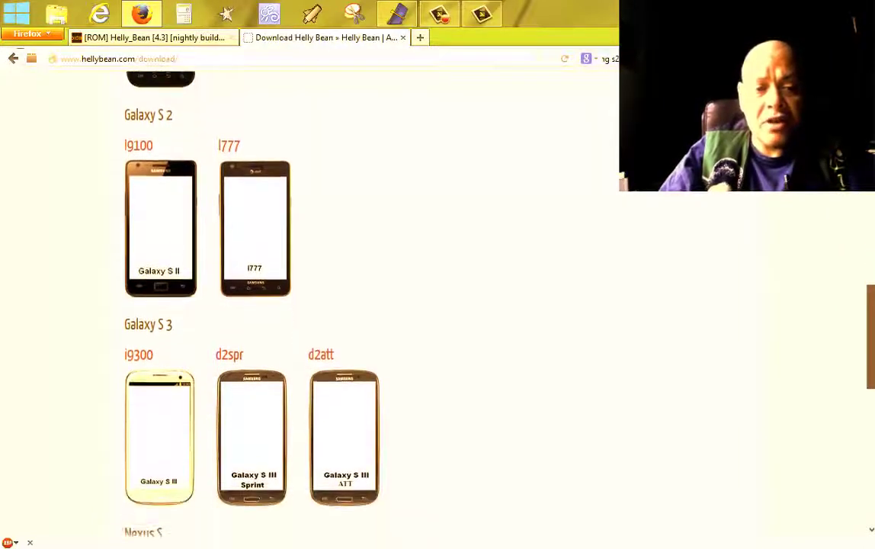
{"action": "scroll", "coordinate": [435, 305], "scroll_direction": "down", "scroll_amount": 1}
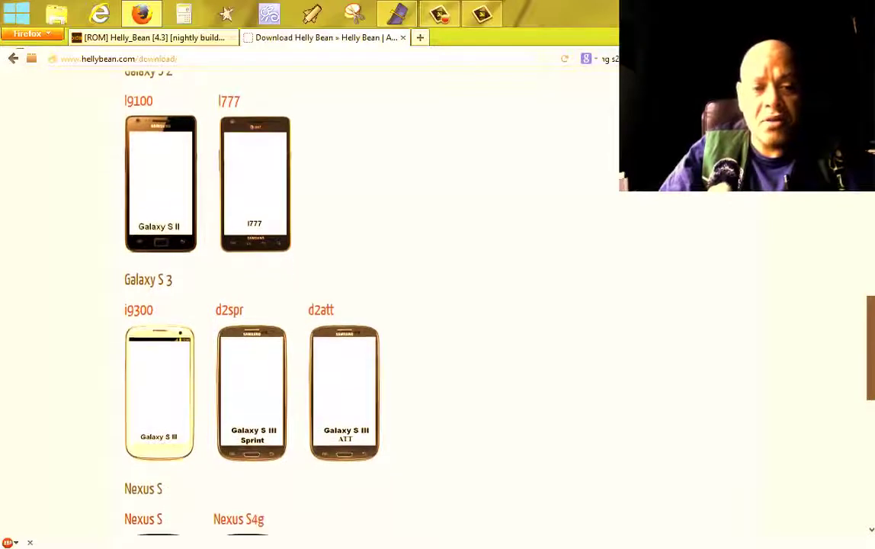
{"action": "scroll", "coordinate": [434, 305], "scroll_direction": "down", "scroll_amount": 2}
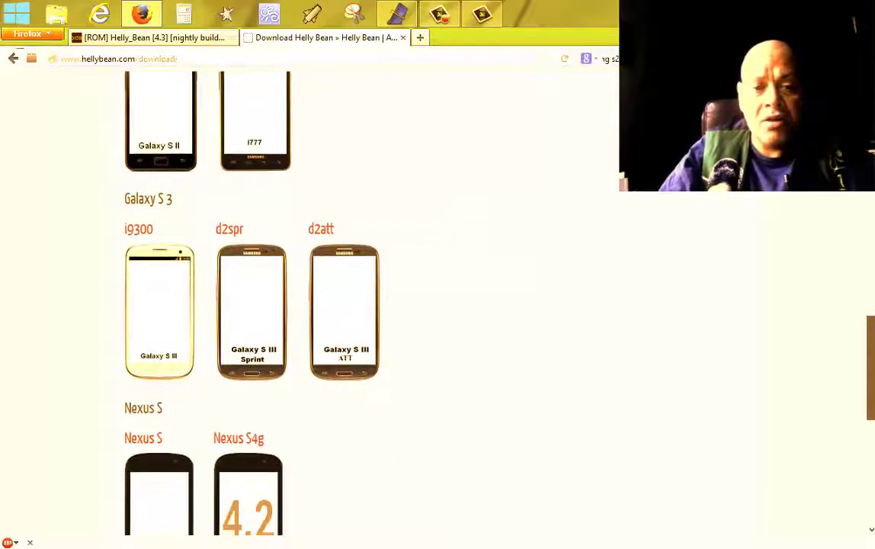
{"action": "scroll", "coordinate": [434, 305], "scroll_direction": "down", "scroll_amount": 4}
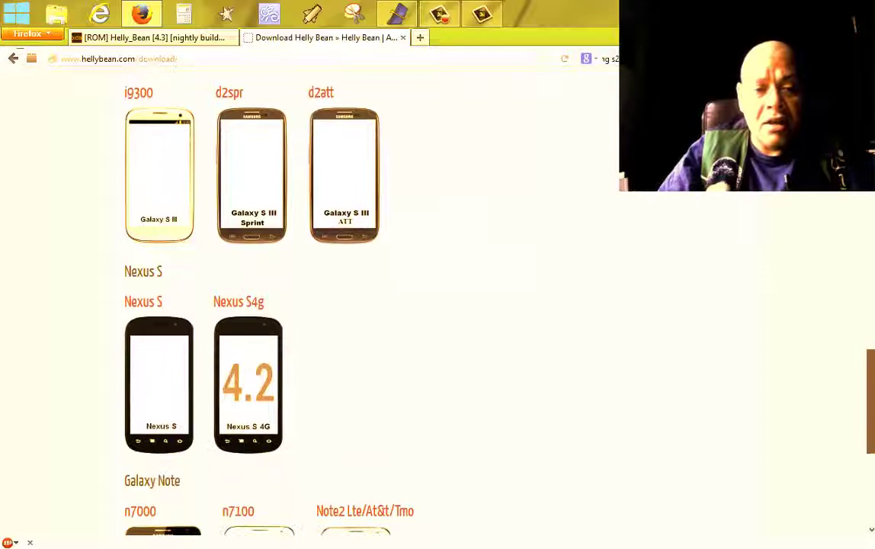
{"action": "scroll", "coordinate": [435, 305], "scroll_direction": "down", "scroll_amount": 3}
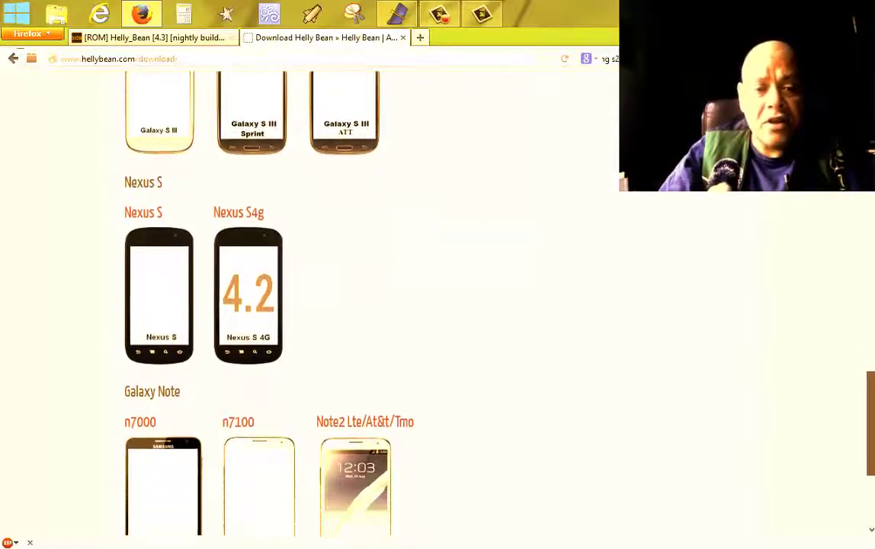
{"action": "scroll", "coordinate": [435, 305], "scroll_direction": "down", "scroll_amount": 2}
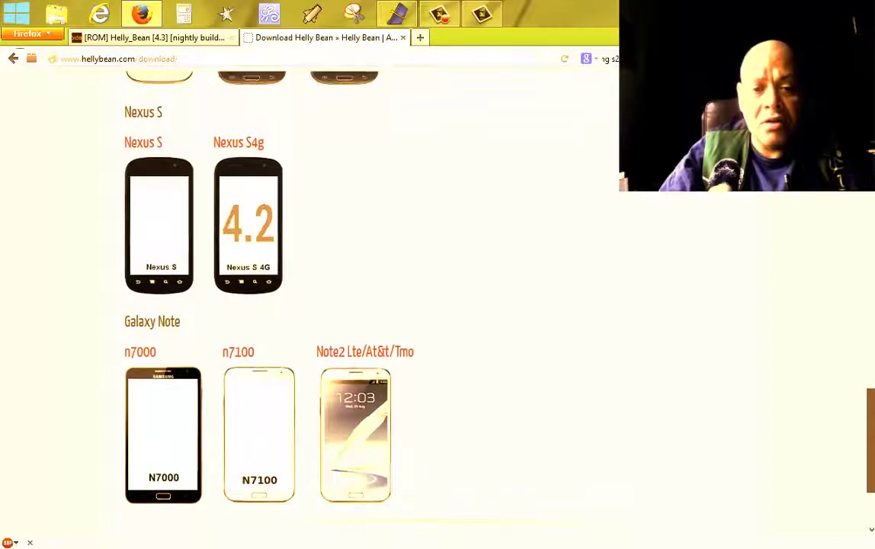
{"action": "scroll", "coordinate": [435, 305], "scroll_direction": "down", "scroll_amount": 2}
{"action": "scroll", "coordinate": [434, 305], "scroll_direction": "down", "scroll_amount": 3}
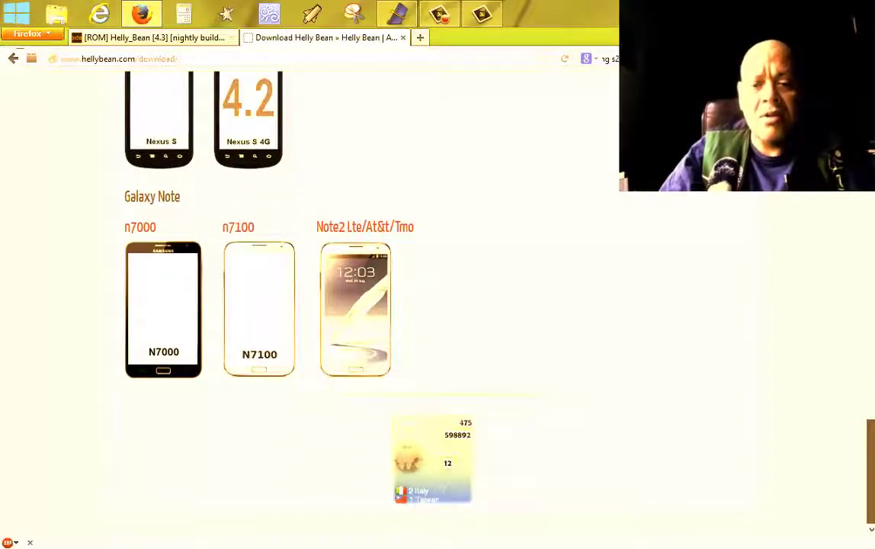
{"action": "scroll", "coordinate": [434, 305], "scroll_direction": "up", "scroll_amount": 10}
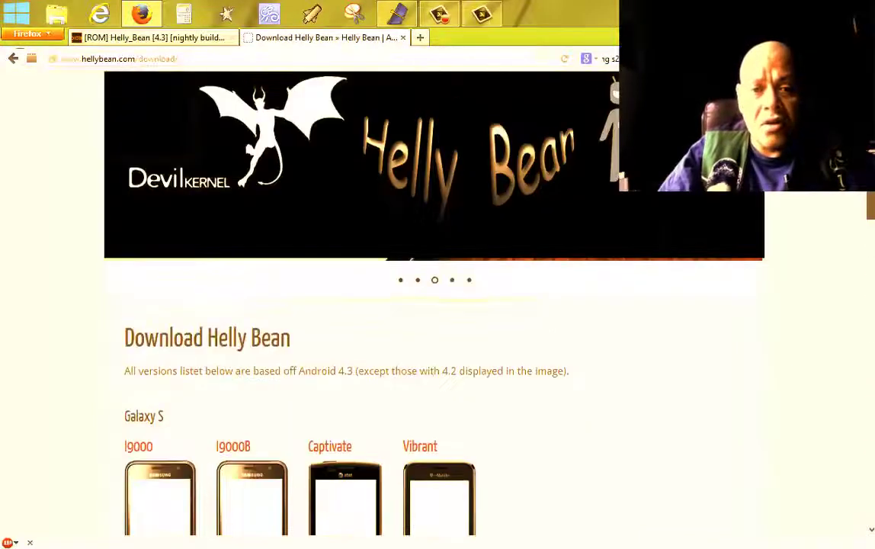
{"action": "scroll", "coordinate": [434, 305], "scroll_direction": "down", "scroll_amount": 5}
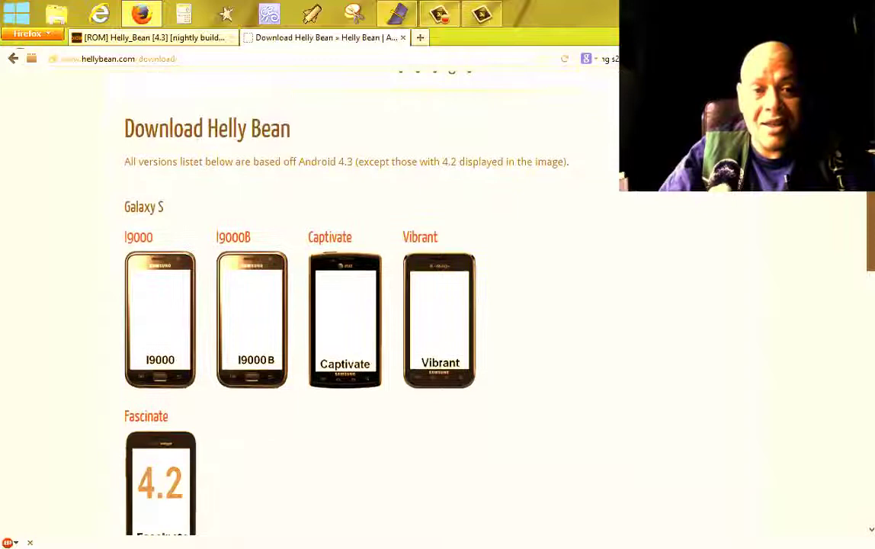
{"action": "scroll", "coordinate": [873, 246], "scroll_direction": "down", "scroll_amount": 3}
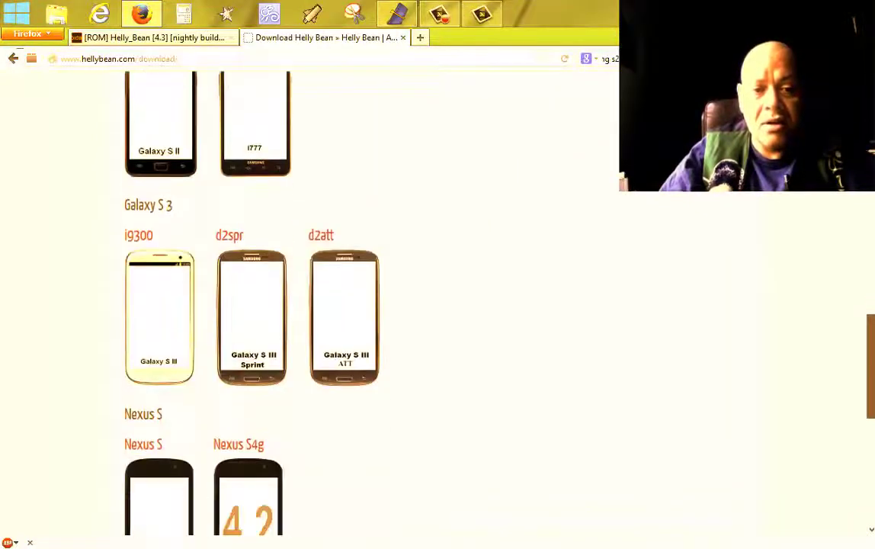
{"action": "scroll", "coordinate": [873, 246], "scroll_direction": "up", "scroll_amount": 4}
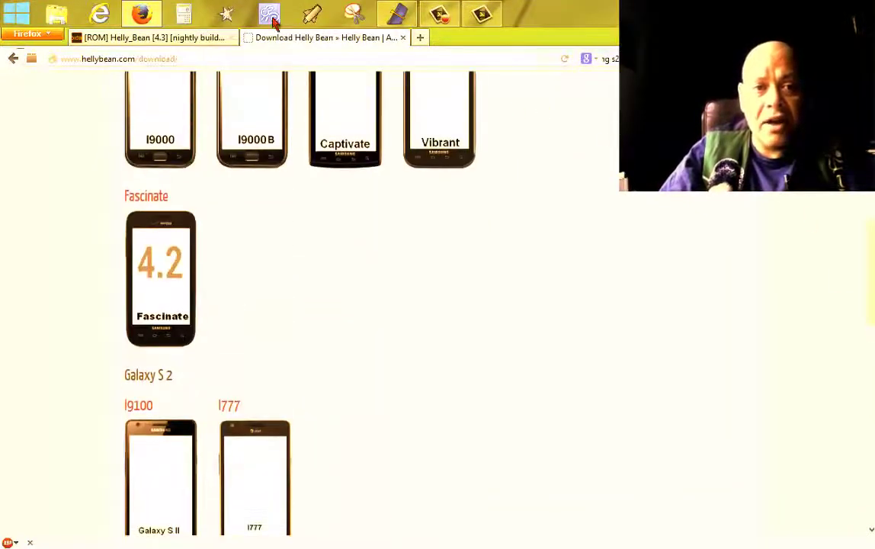
Switch to the XDA thread "[ROM] Helly_Bean [4.3] [nightly builds]" and view the beginning of its first post.
{"action": "left_click", "coordinate": [197, 42]}
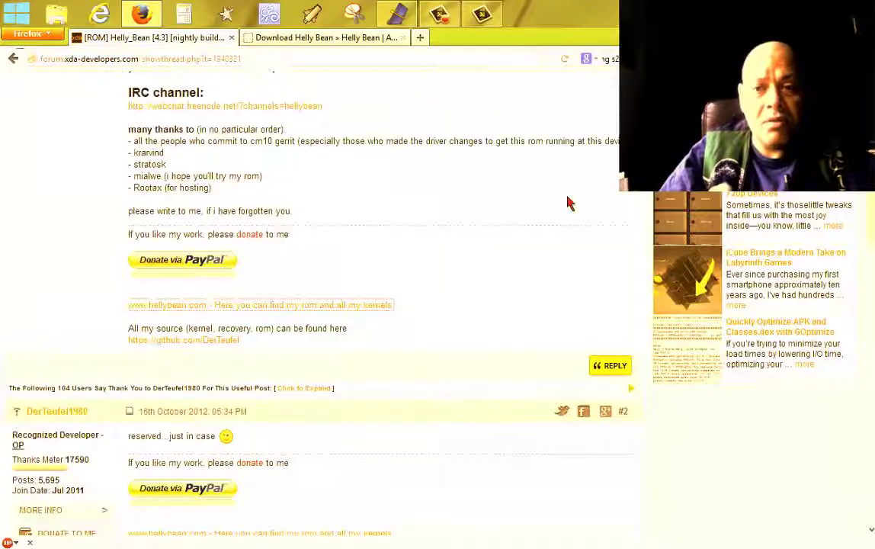
{"action": "scroll", "coordinate": [311, 305], "scroll_direction": "up", "scroll_amount": 8}
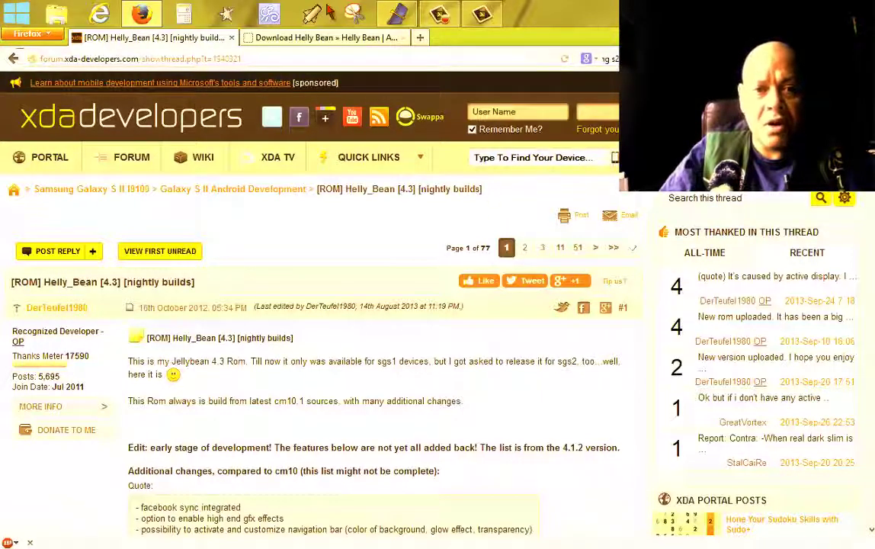
Return to the Helly Bean download page and look through its device groups again, from the page header to Galaxy Note.
{"action": "left_click", "coordinate": [332, 42]}
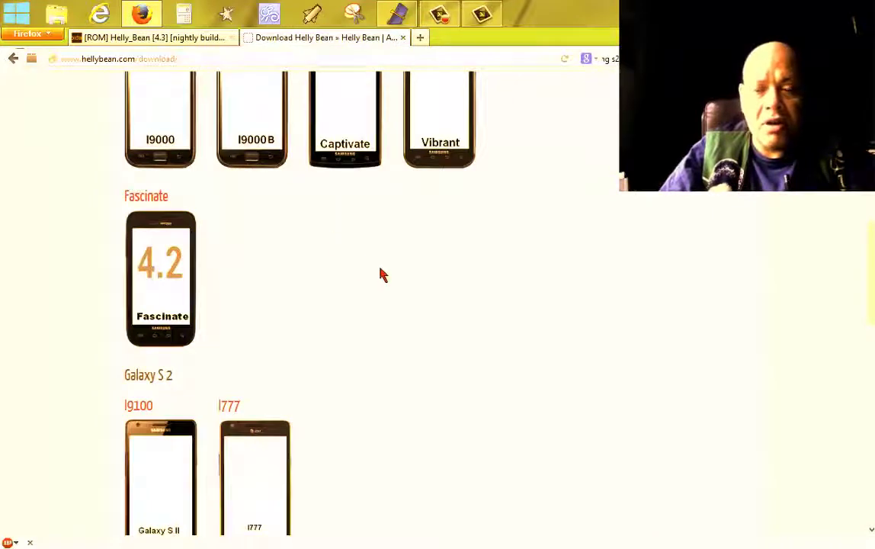
{"action": "scroll", "coordinate": [438, 304], "scroll_direction": "up", "scroll_amount": 5}
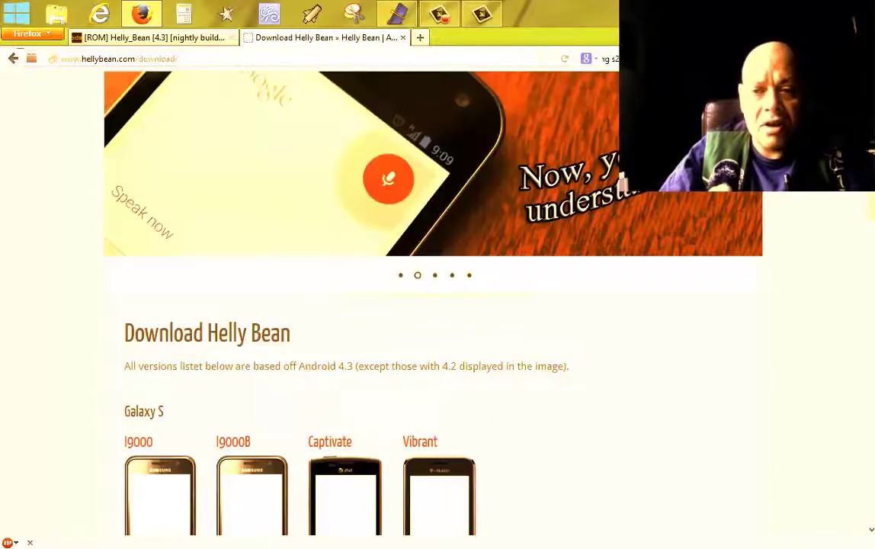
{"action": "scroll", "coordinate": [437, 305], "scroll_direction": "down", "scroll_amount": 10}
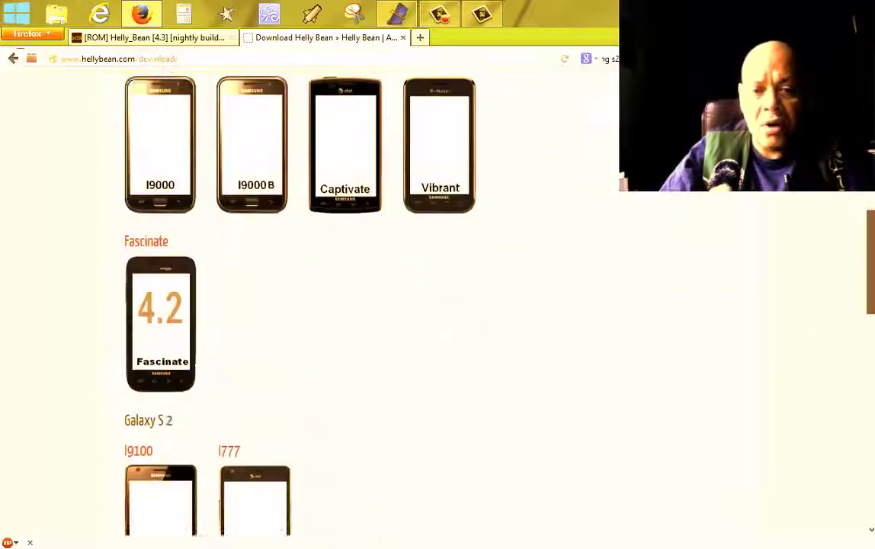
{"action": "scroll", "coordinate": [437, 305], "scroll_direction": "down", "scroll_amount": 4}
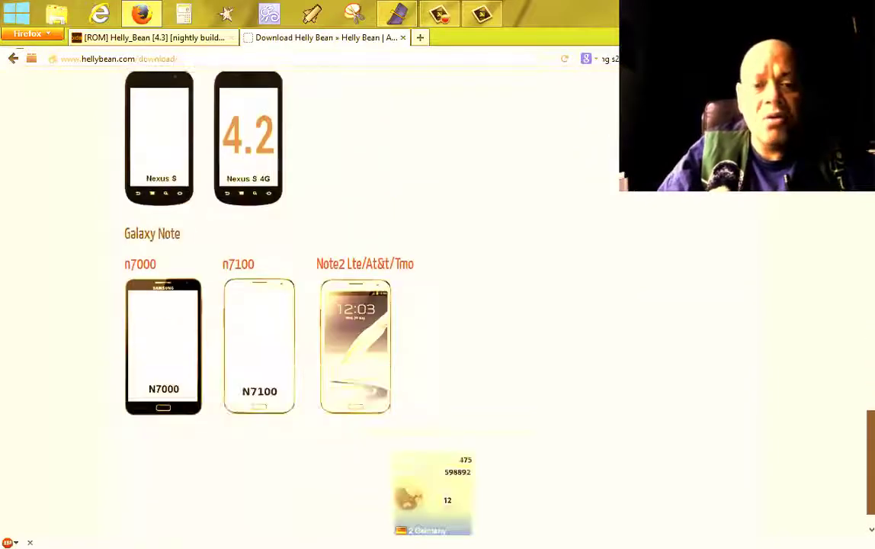
{"action": "scroll", "coordinate": [438, 305], "scroll_direction": "up", "scroll_amount": 4}
{"action": "scroll", "coordinate": [833, 240], "scroll_direction": "up", "scroll_amount": 12}
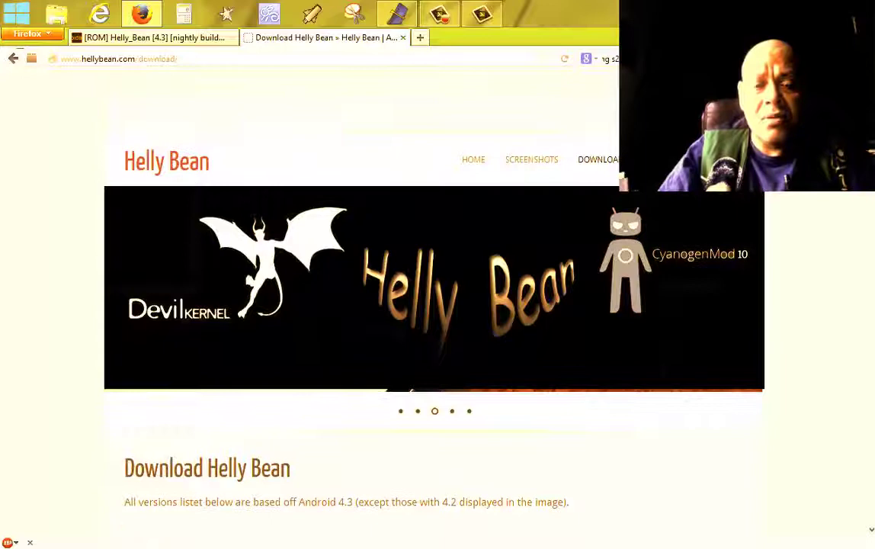
{"action": "scroll", "coordinate": [831, 207], "scroll_direction": "down", "scroll_amount": 2}
{"action": "scroll", "coordinate": [830, 207], "scroll_direction": "up", "scroll_amount": 2}
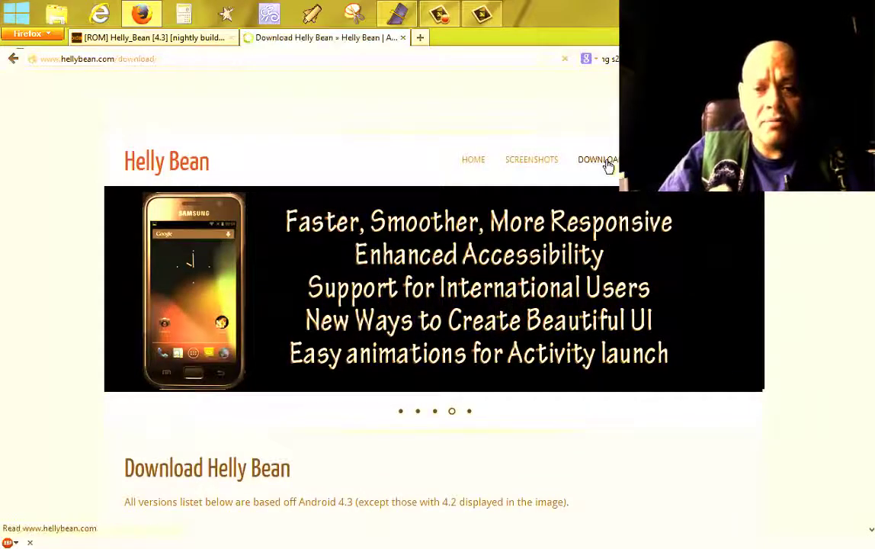
Find the Galaxy S 2 group in the device list and open the I9100 download page.
{"action": "scroll", "coordinate": [869, 228], "scroll_direction": "down", "scroll_amount": 10}
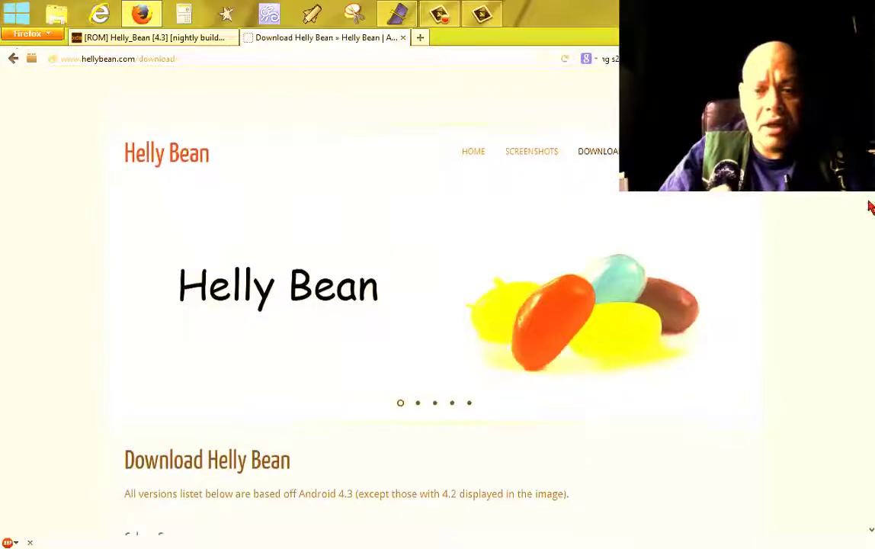
{"action": "scroll", "coordinate": [870, 300], "scroll_direction": "down", "scroll_amount": 6}
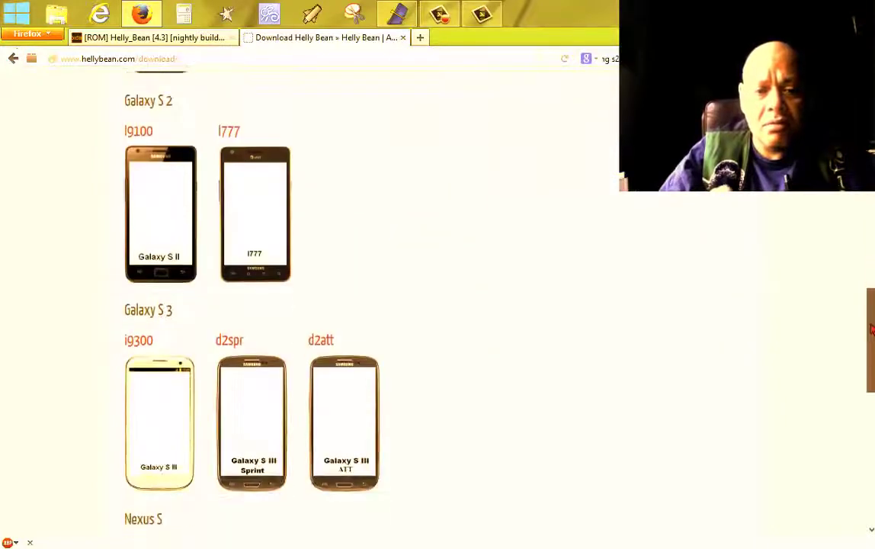
{"action": "scroll", "coordinate": [869, 366], "scroll_direction": "down", "scroll_amount": 4}
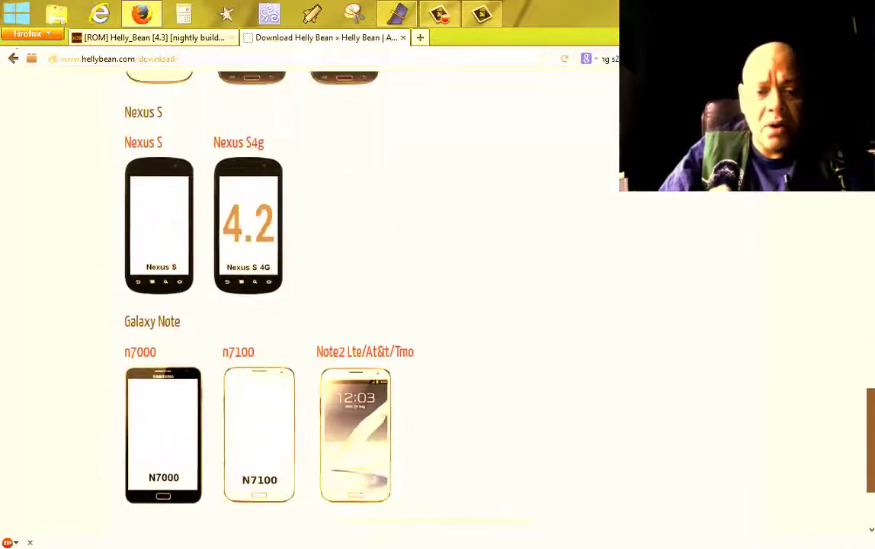
{"action": "scroll", "coordinate": [868, 362], "scroll_direction": "up", "scroll_amount": 8}
{"action": "left_click_drag", "start_coordinate": [868, 356], "coordinate": [859, 286]}
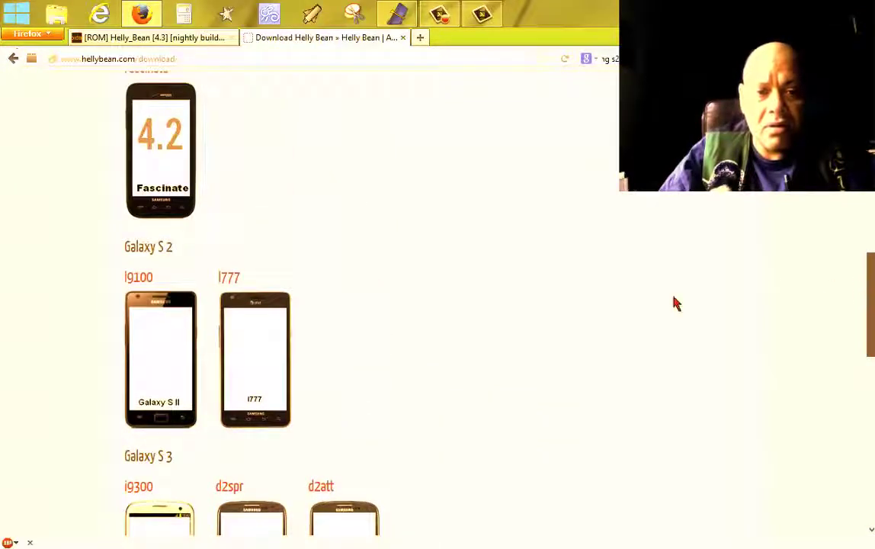
{"action": "left_click", "coordinate": [154, 370]}
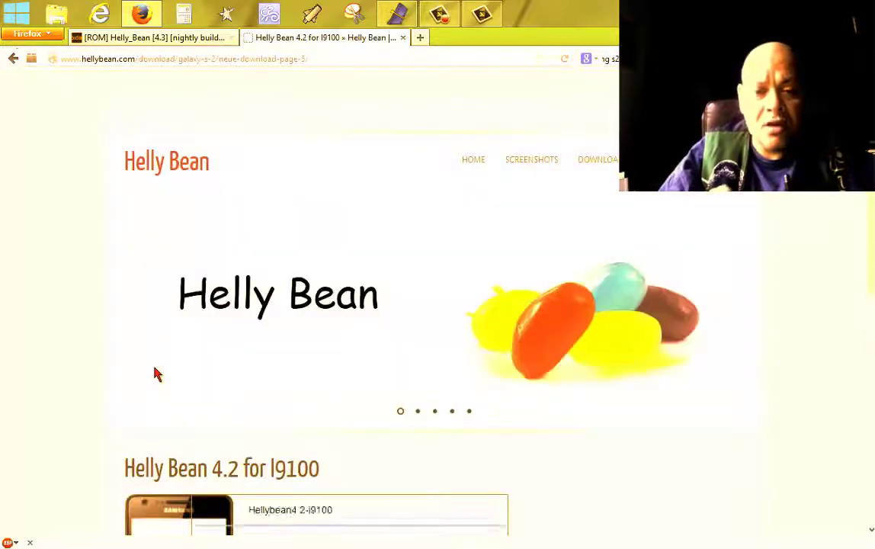
Open the AndroMirror page for Hellybean4.2-i9100 from the Hellybean-20130924-i9100.zip entry.
{"action": "scroll", "coordinate": [438, 305], "scroll_direction": "down", "scroll_amount": 5}
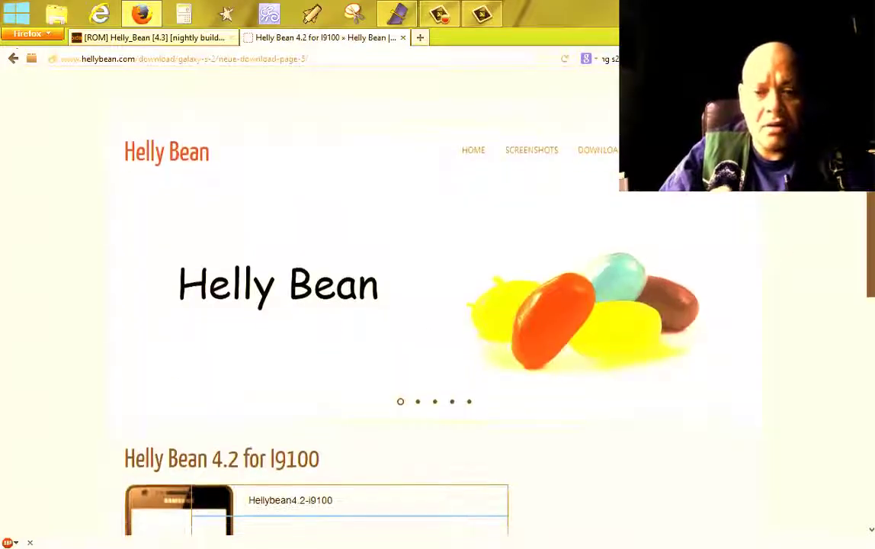
{"action": "scroll", "coordinate": [437, 305], "scroll_direction": "down", "scroll_amount": 1}
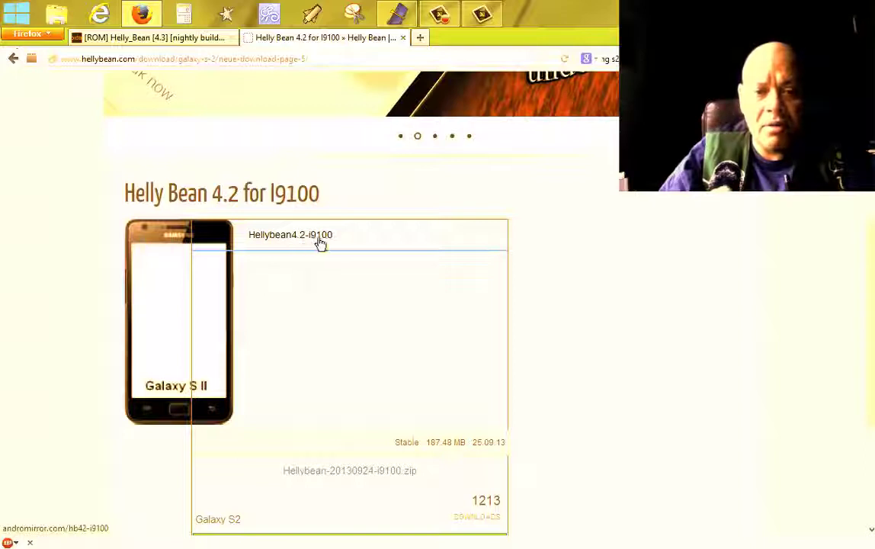
{"action": "left_click", "coordinate": [388, 474]}
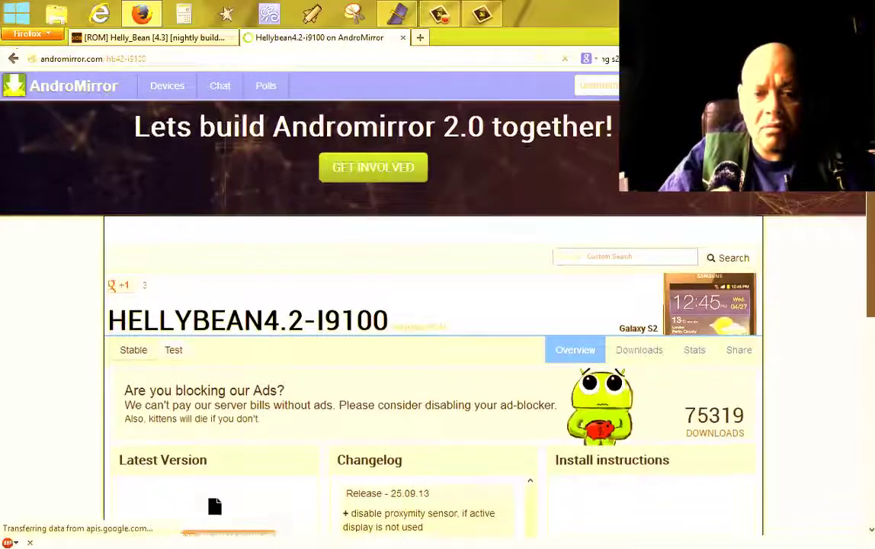
Download Hellybean-20130924-i9100.zip from its AndroMirror page and save the file.
{"action": "scroll", "coordinate": [381, 305], "scroll_direction": "down", "scroll_amount": 3}
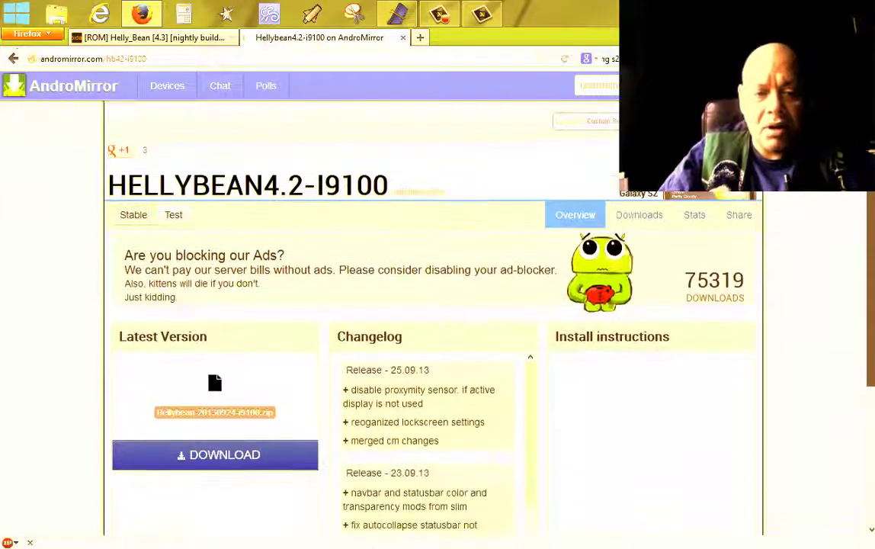
{"action": "left_click", "coordinate": [264, 462]}
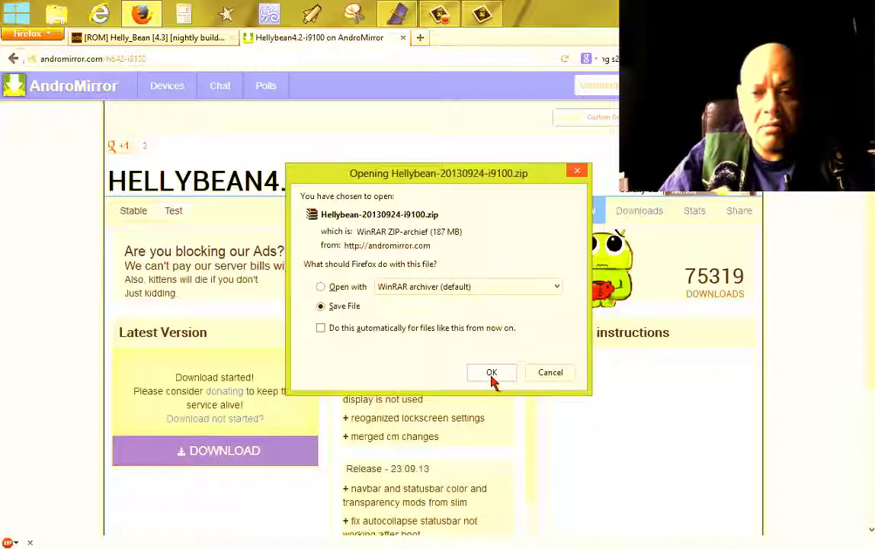
{"action": "left_click", "coordinate": [492, 373]}
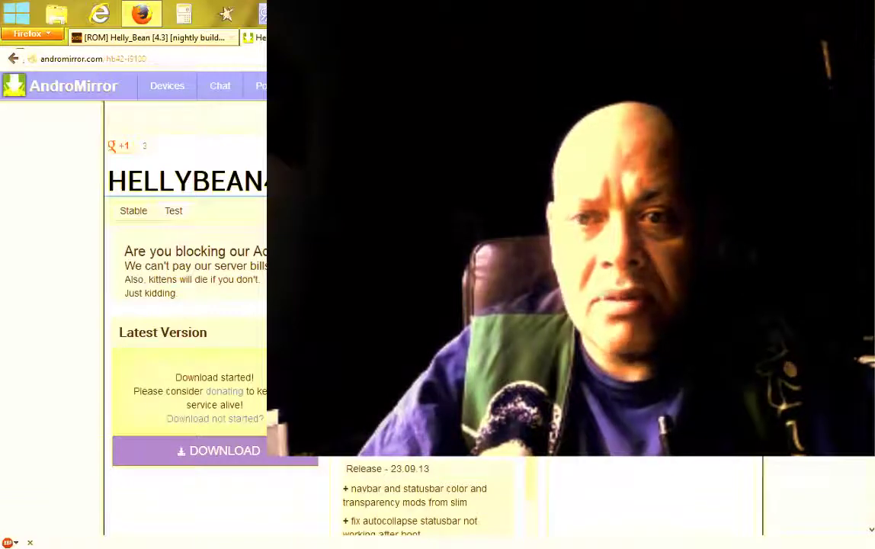
Show the desktop, then open the Computer window and enlarge it to the full height of the screen.
{"action": "key", "text": "super+d"}
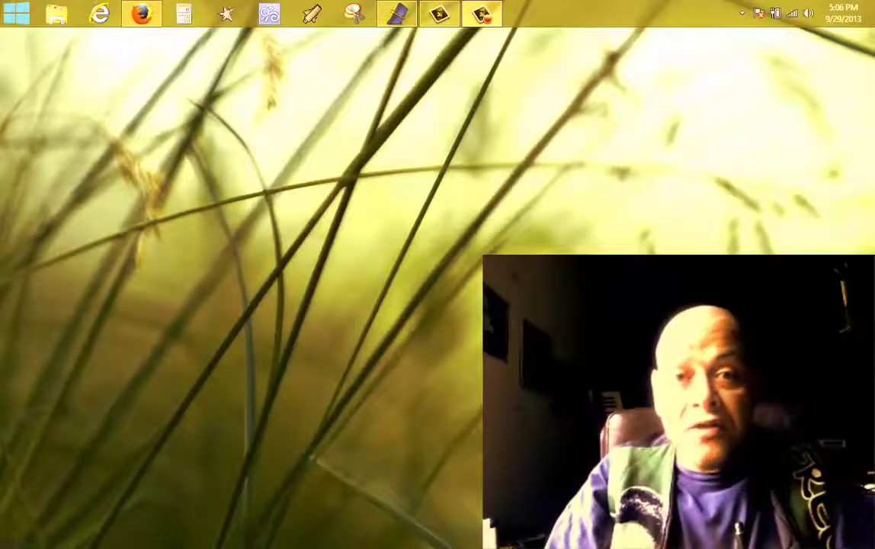
{"action": "left_click", "coordinate": [15, 13]}
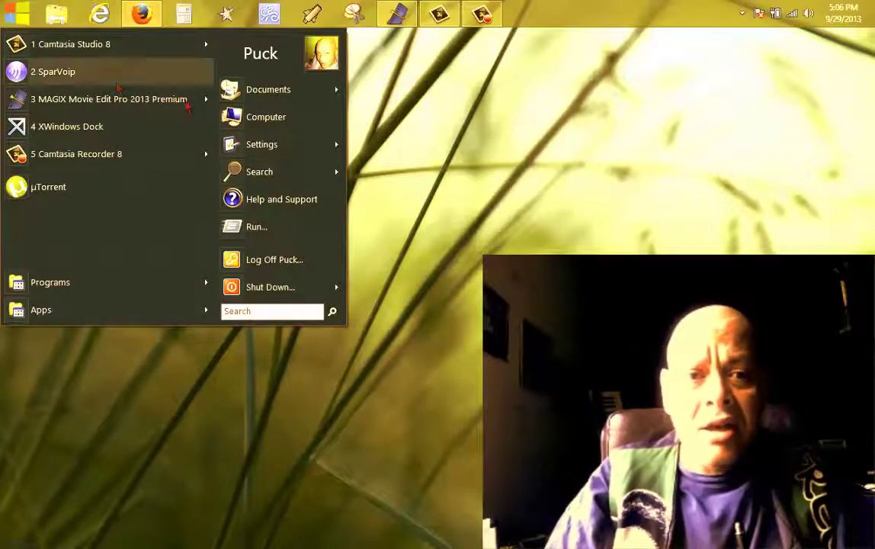
{"action": "left_click_drag", "start_coordinate": [234, 122], "coordinate": [328, 188]}
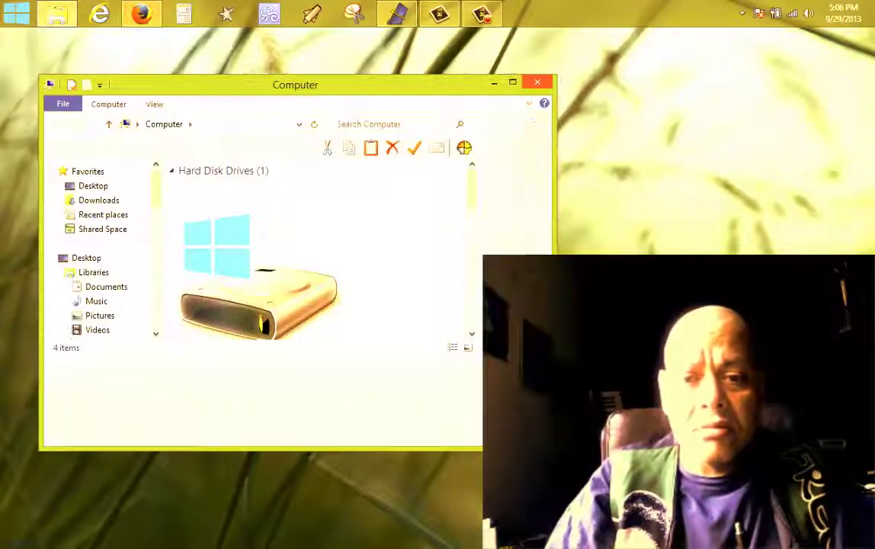
{"action": "left_click_drag", "start_coordinate": [478, 363], "coordinate": [713, 544]}
{"action": "key", "text": "super+shift+Up"}
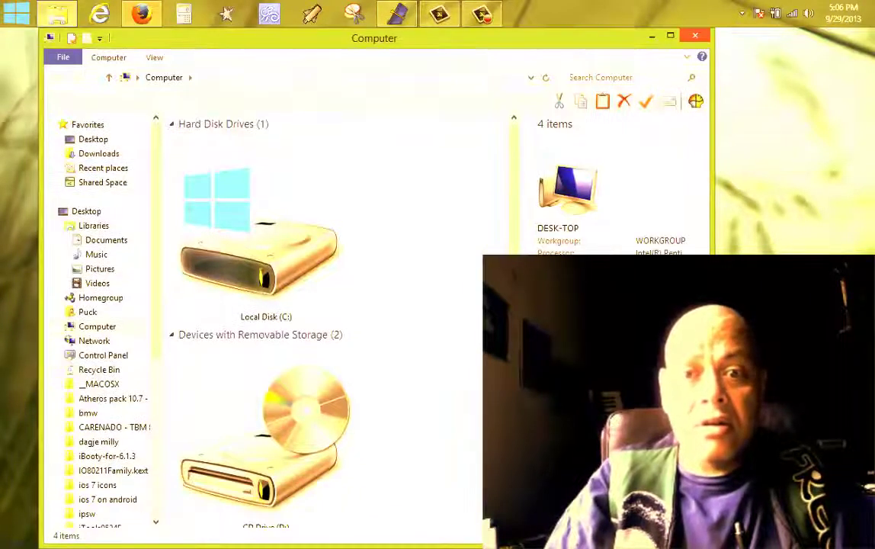
Try to open Removable Disk (E:) among the devices with removable storage.
{"action": "scroll", "coordinate": [320, 304], "scroll_direction": "down", "scroll_amount": 3}
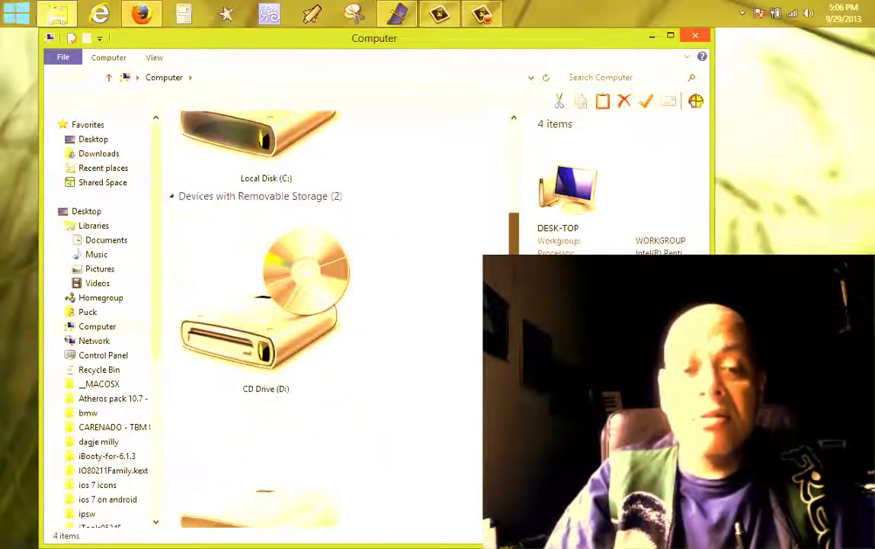
{"action": "scroll", "coordinate": [445, 478], "scroll_direction": "down", "scroll_amount": 1}
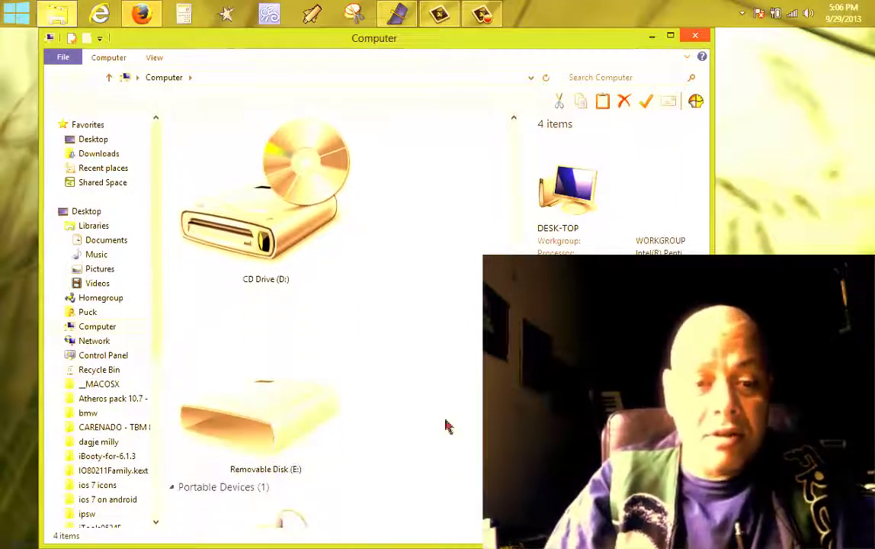
{"action": "double_click", "coordinate": [319, 413]}
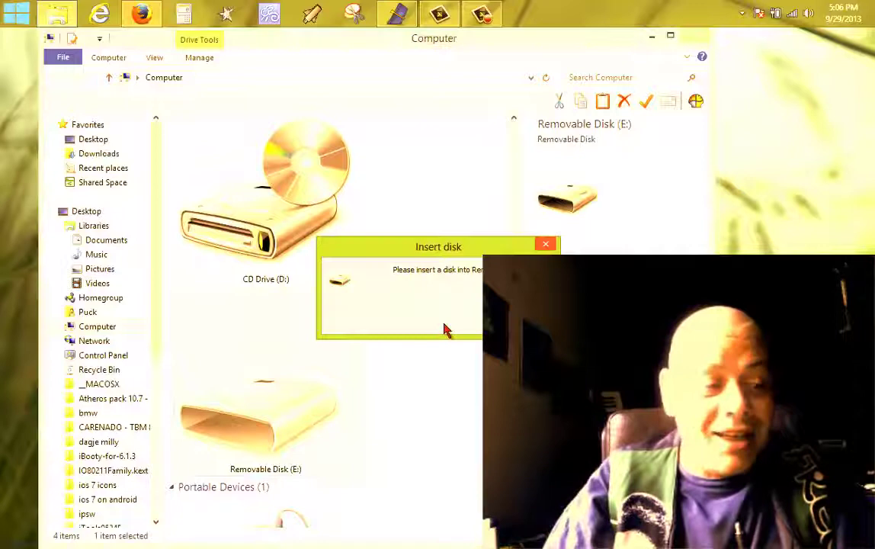
{"action": "left_click", "coordinate": [526, 320]}
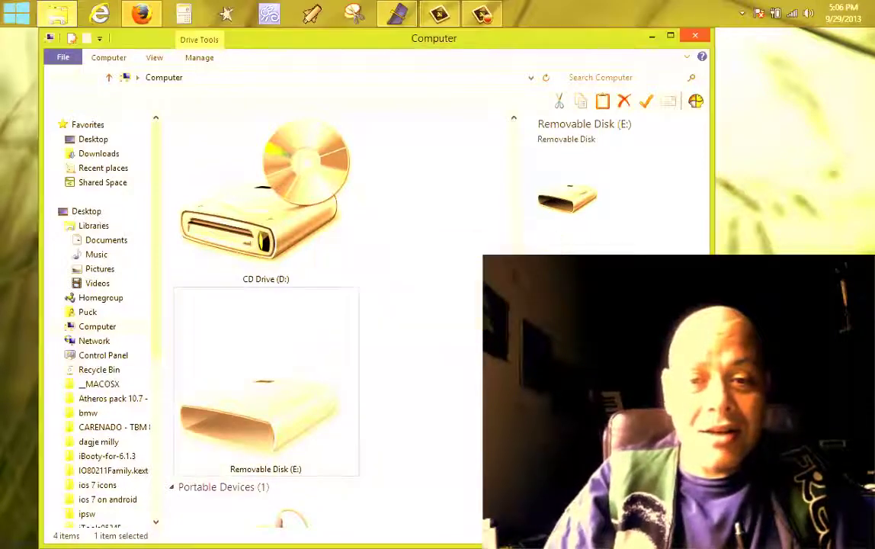
Open the Card storage of the GT-I9100 portable device.
{"action": "scroll", "coordinate": [293, 381], "scroll_direction": "down", "scroll_amount": 3}
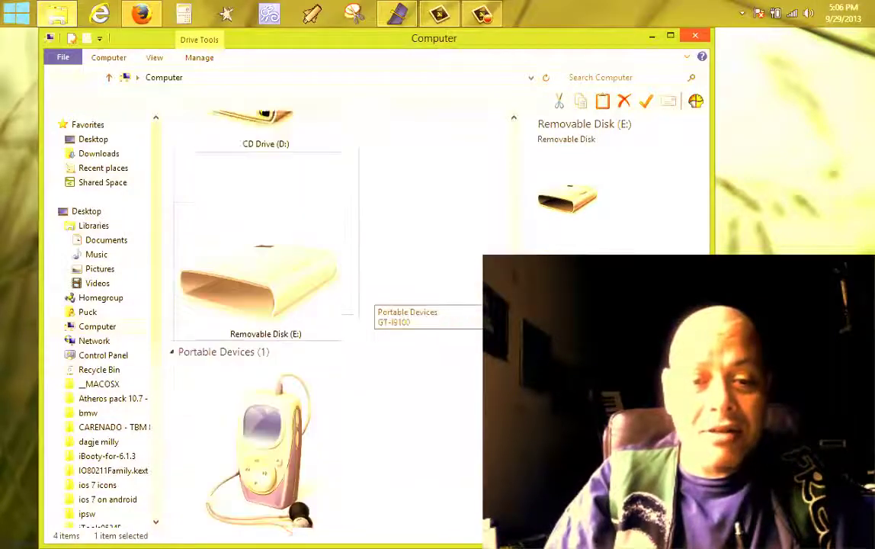
{"action": "left_click", "coordinate": [294, 396]}
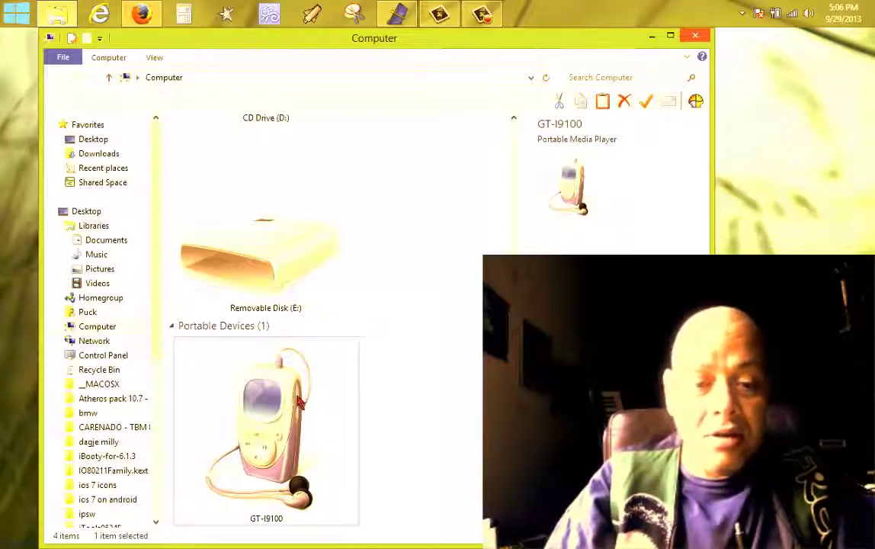
{"action": "double_click", "coordinate": [271, 359]}
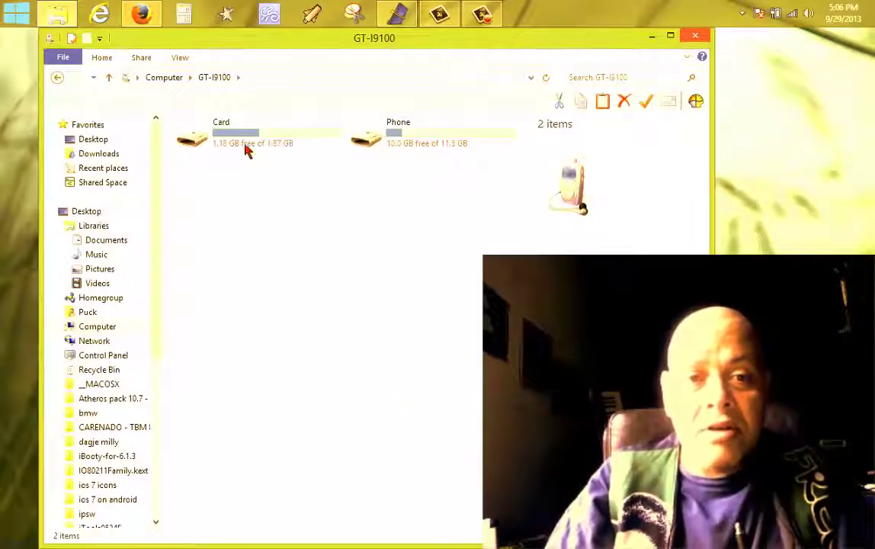
{"action": "double_click", "coordinate": [300, 143]}
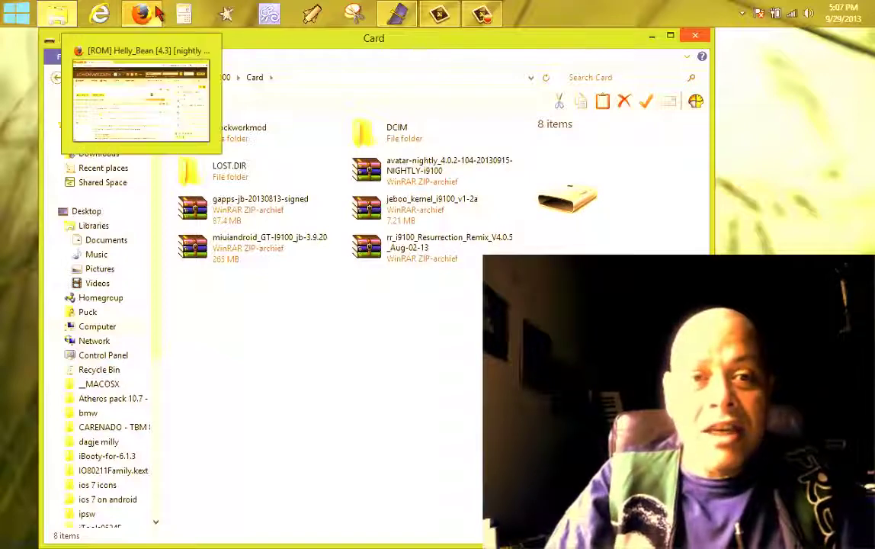
Switch to Firefox, shrink its window from full screen and place it so the Card folder's files stay visible.
{"action": "left_click", "coordinate": [141, 15]}
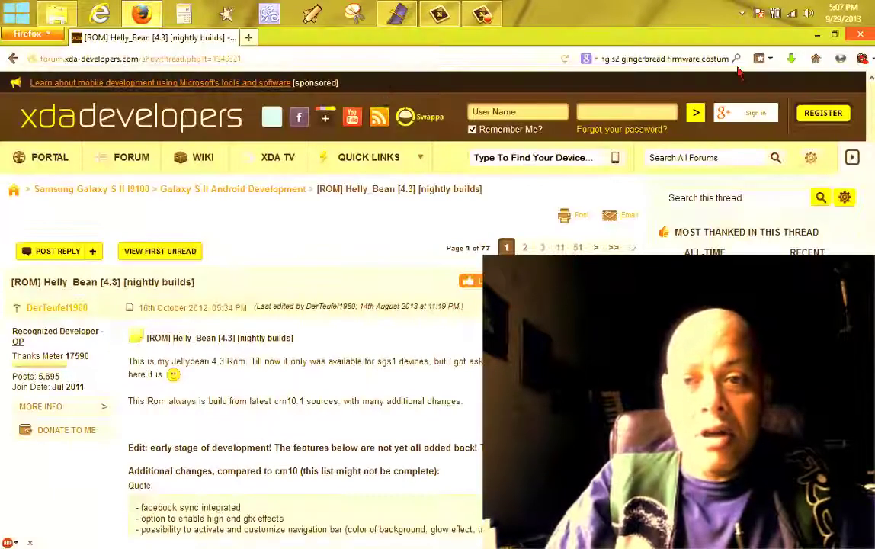
{"action": "left_click", "coordinate": [791, 61]}
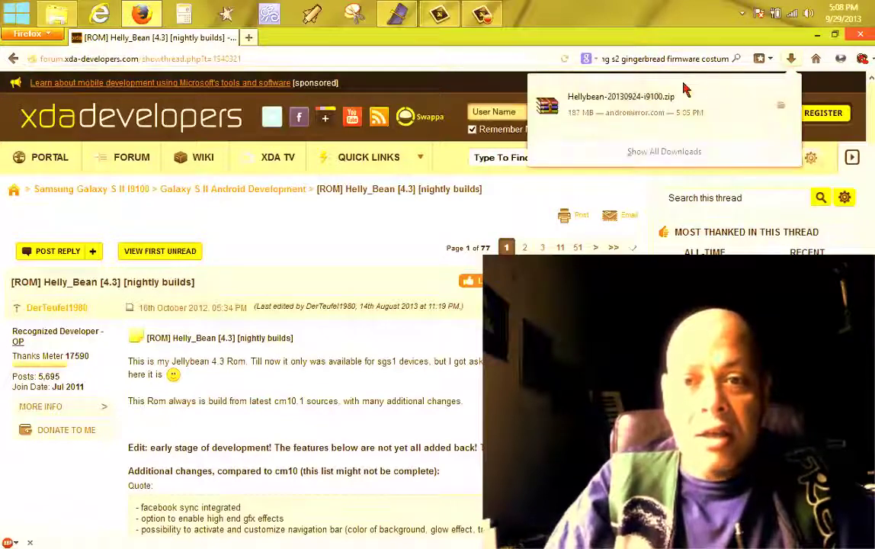
{"action": "left_click", "coordinate": [674, 43]}
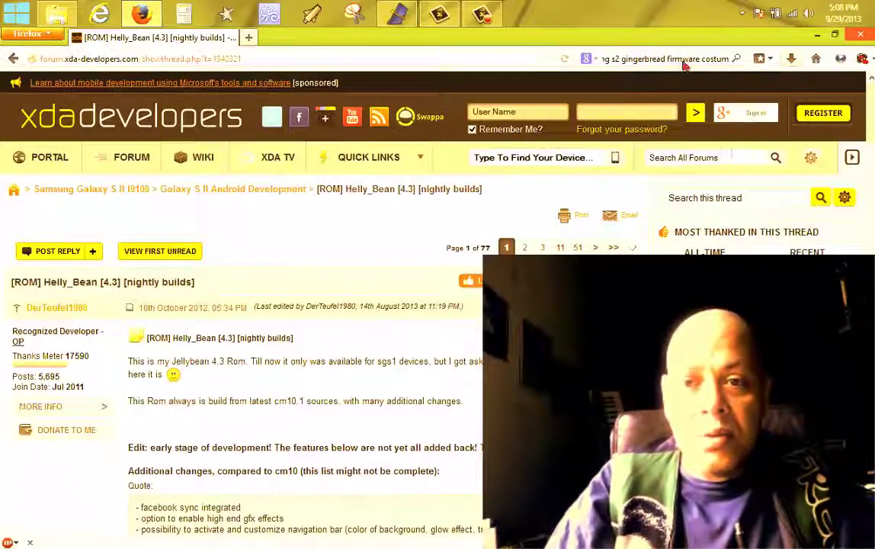
{"action": "left_click", "coordinate": [835, 35]}
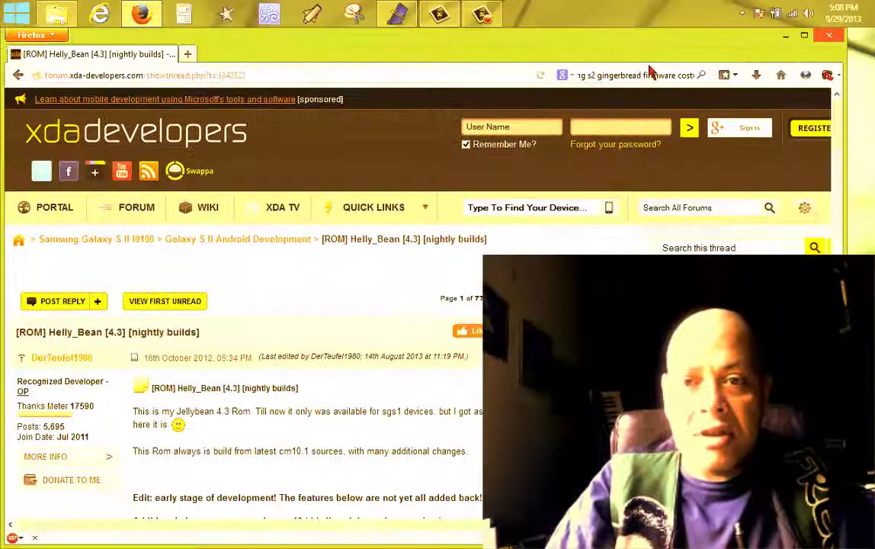
{"action": "left_click_drag", "start_coordinate": [639, 55], "coordinate": [539, 334]}
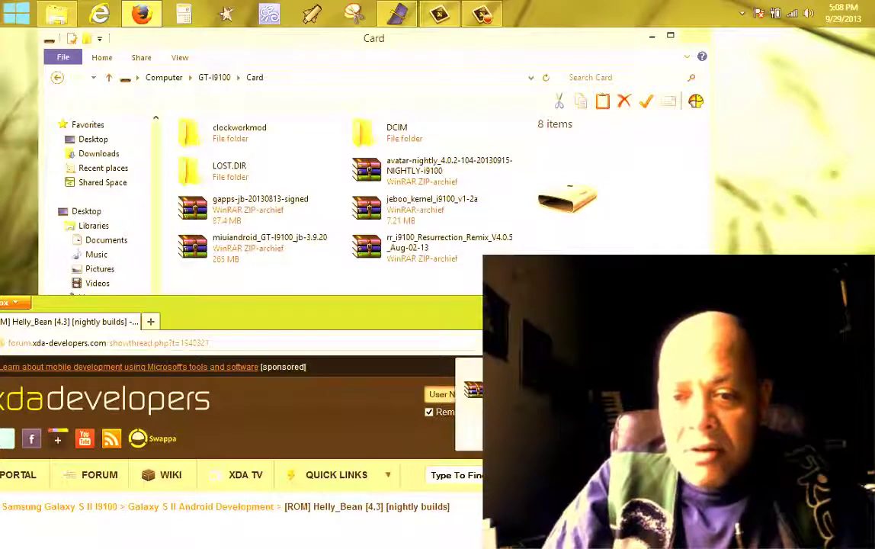
Try to copy the Hellybean archive from the browser's recent downloads into the Card folder.
{"action": "left_click_drag", "start_coordinate": [474, 358], "coordinate": [478, 283]}
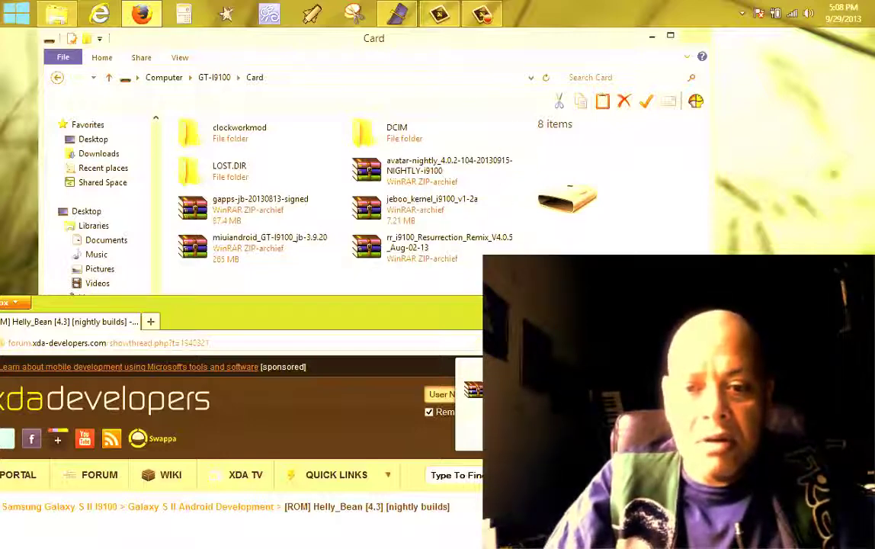
{"action": "left_click_drag", "start_coordinate": [472, 390], "coordinate": [467, 387]}
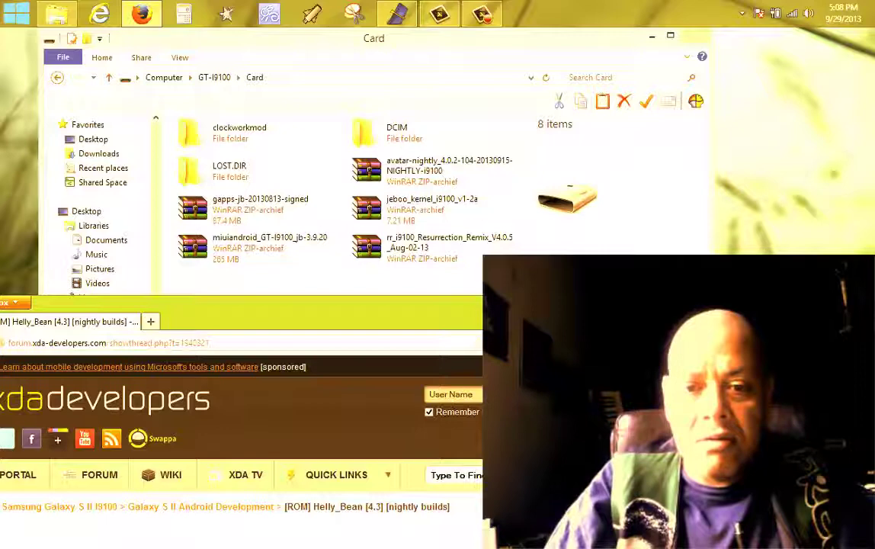
{"action": "left_click_drag", "start_coordinate": [532, 316], "coordinate": [467, 402]}
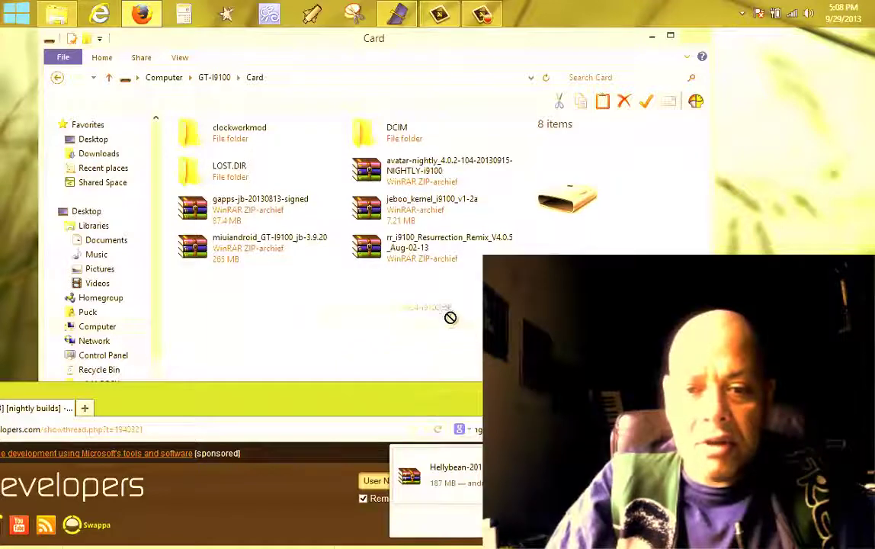
Show the full download list and try to copy Hellybean-20130924-i9100.zip from it into the Card folder.
{"action": "left_click", "coordinate": [434, 525]}
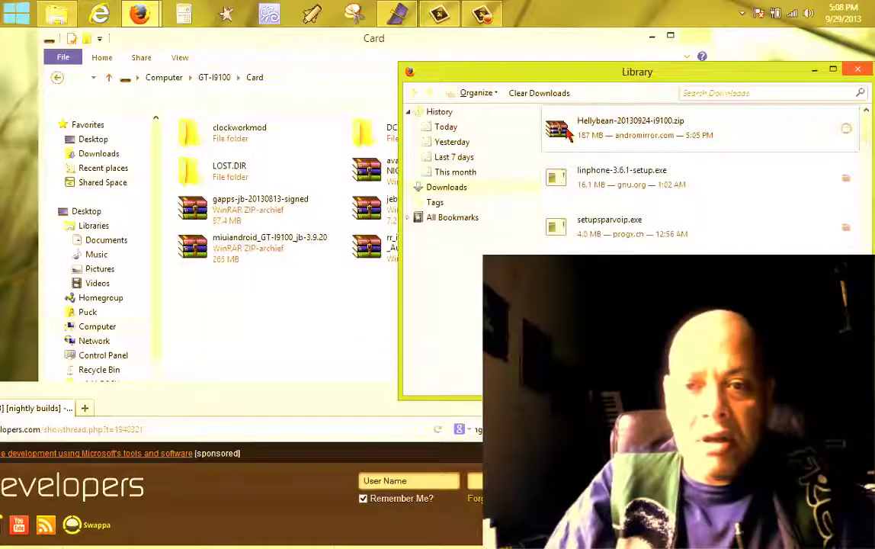
{"action": "left_click_drag", "start_coordinate": [568, 128], "coordinate": [452, 215]}
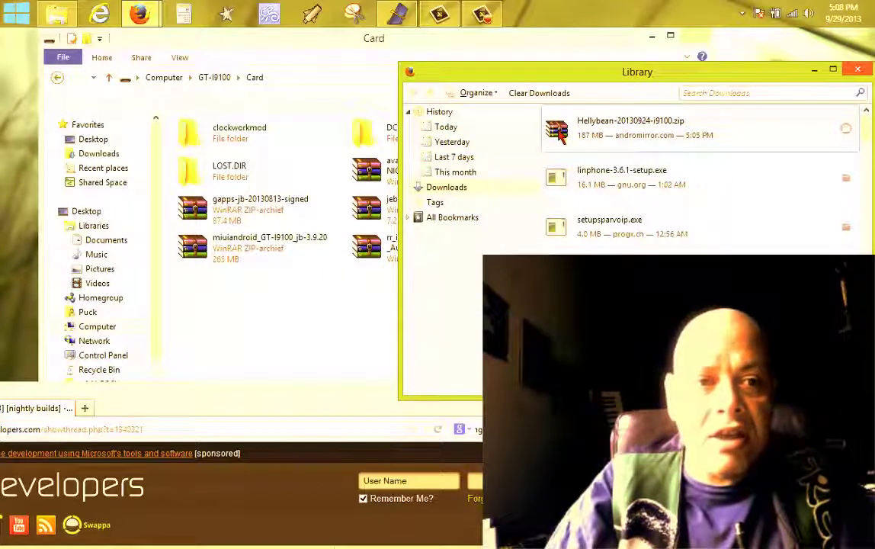
{"action": "left_click_drag", "start_coordinate": [558, 134], "coordinate": [111, 289]}
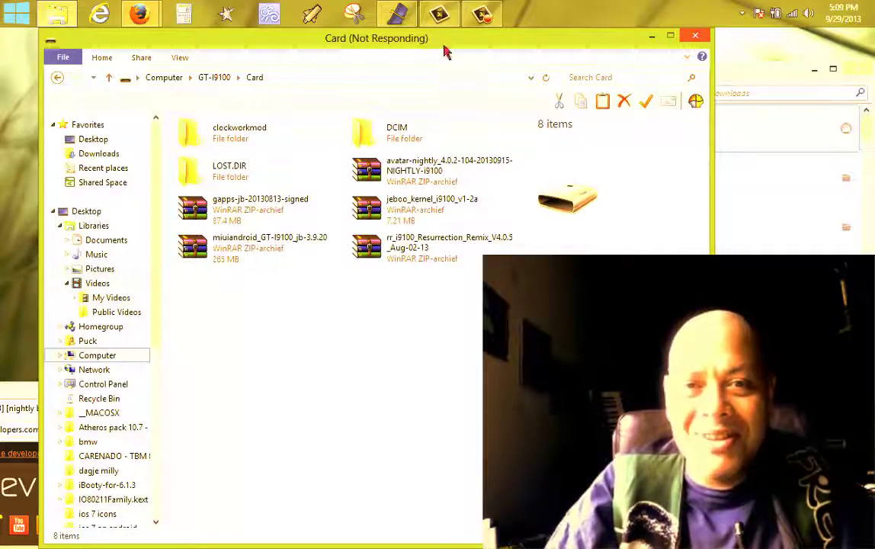
{"action": "mouse_move", "coordinate": [439, 14]}
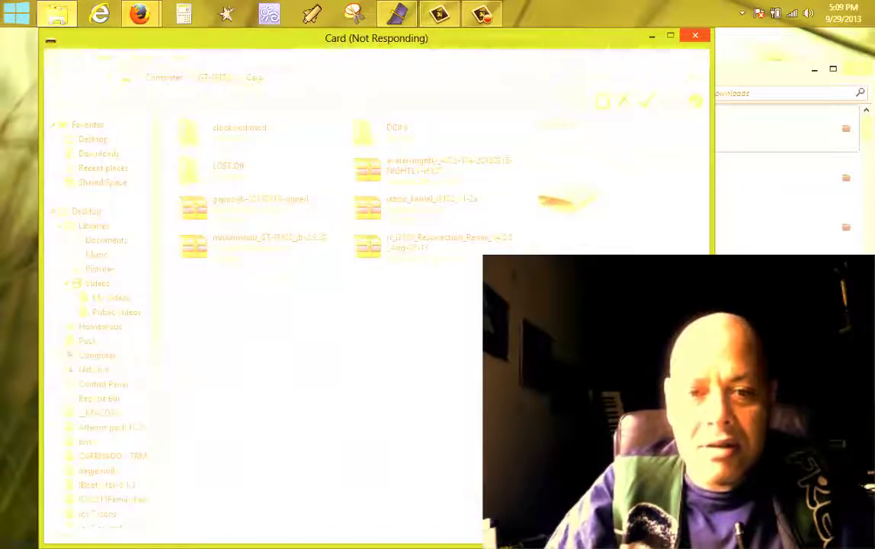
Return to the download list and open the Videos folder that contains the downloaded Hellybean-20130924-i9100 archive.
{"action": "left_click", "coordinate": [727, 225]}
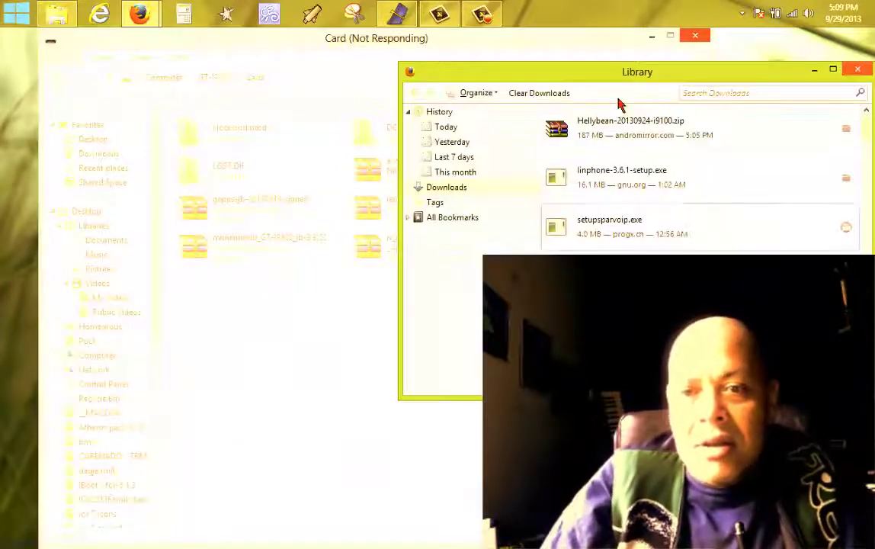
{"action": "left_click", "coordinate": [336, 426]}
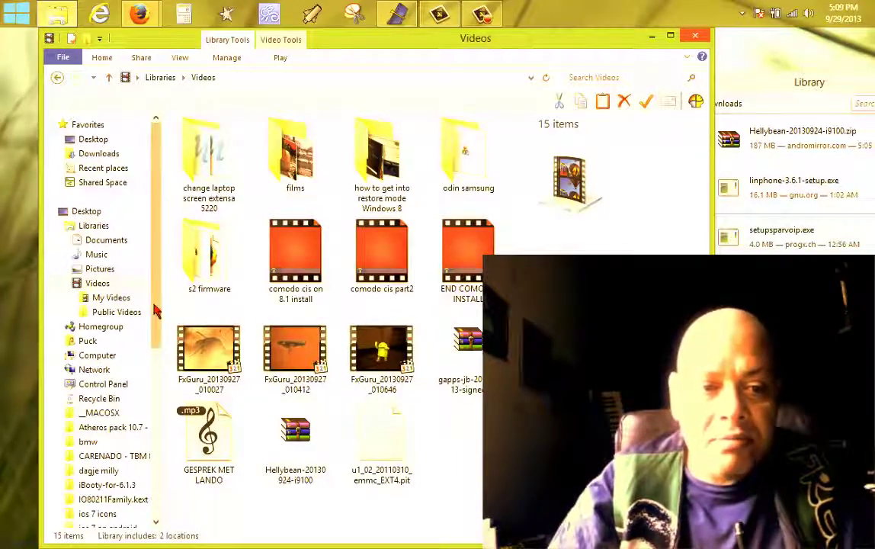
{"action": "scroll", "coordinate": [151, 349], "scroll_direction": "down", "scroll_amount": 3}
{"action": "scroll", "coordinate": [151, 344], "scroll_direction": "up", "scroll_amount": 2}
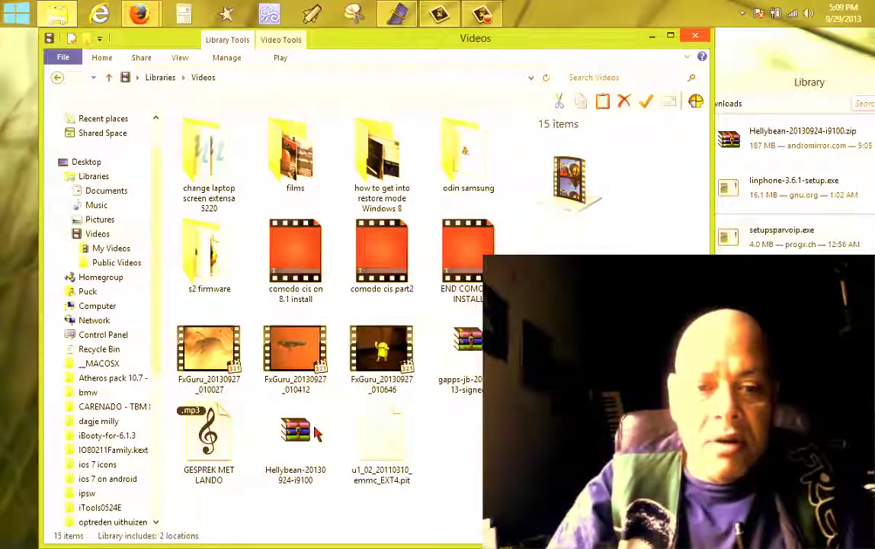
Copy Hellybean-20130924-i9100 from the Videos folder to the GT-I9100's Card storage and close the Videos window.
{"action": "left_click_drag", "start_coordinate": [317, 433], "coordinate": [439, 169]}
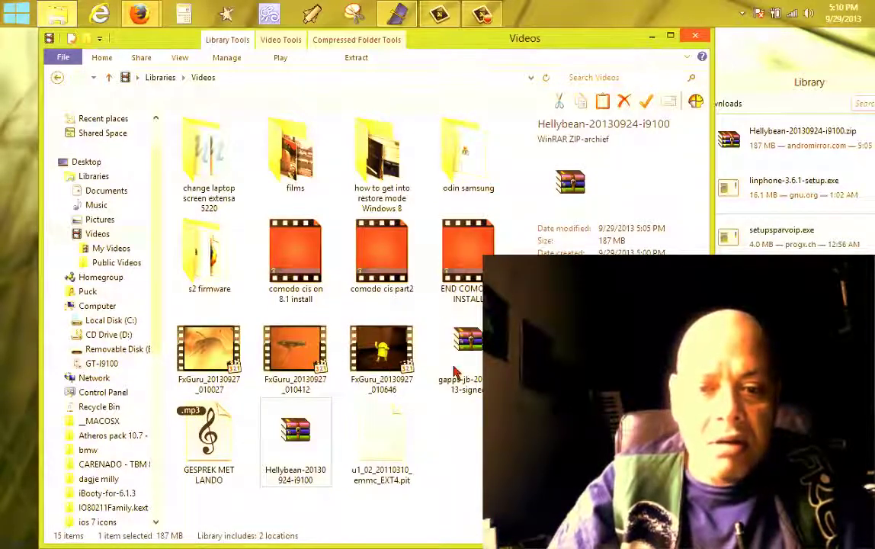
{"action": "left_click_drag", "start_coordinate": [314, 455], "coordinate": [97, 379]}
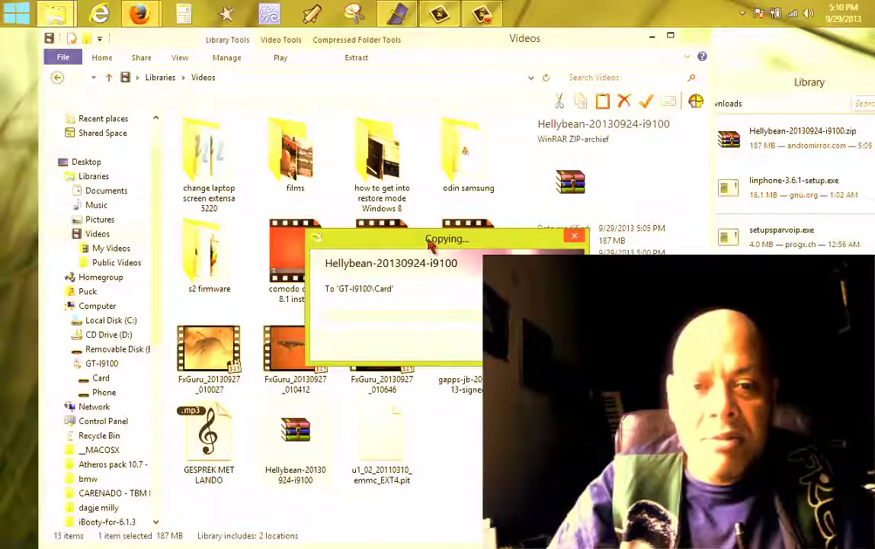
{"action": "left_click_drag", "start_coordinate": [431, 244], "coordinate": [339, 90]}
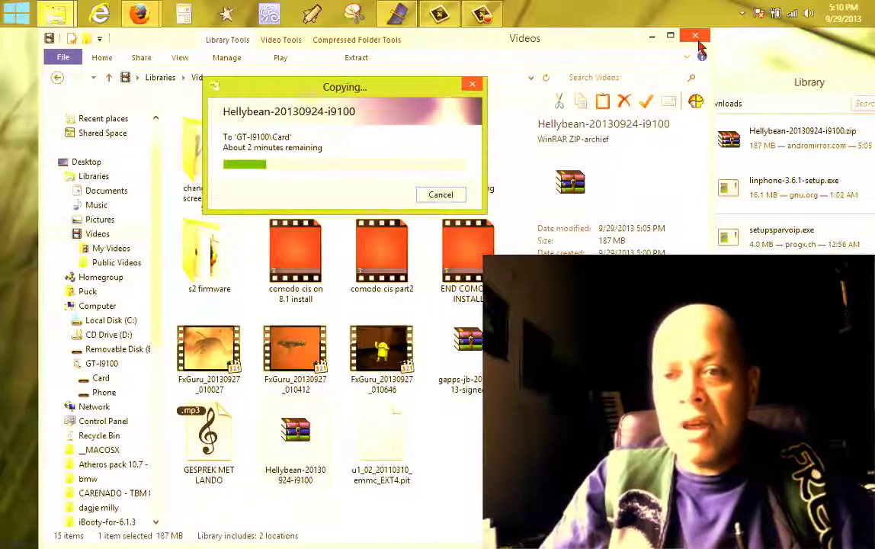
{"action": "left_click", "coordinate": [695, 37]}
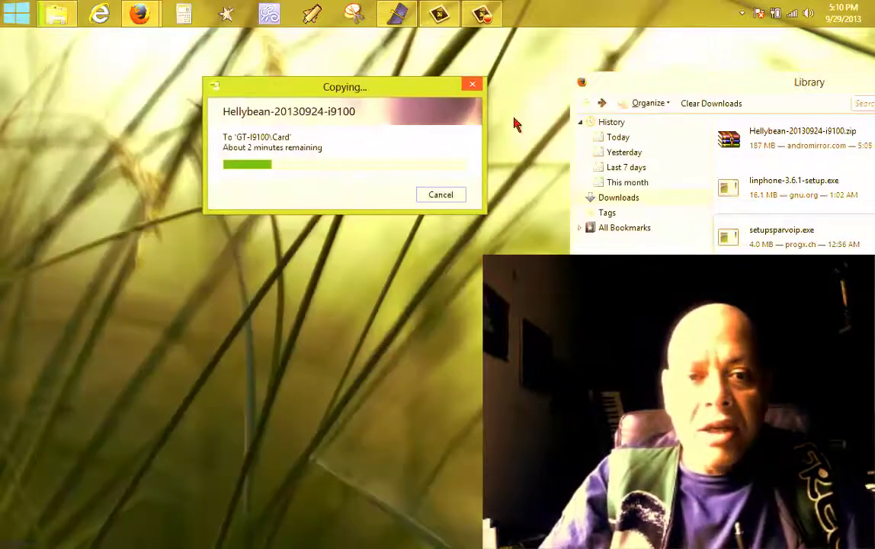
{"action": "left_click_drag", "start_coordinate": [389, 94], "coordinate": [464, 86]}
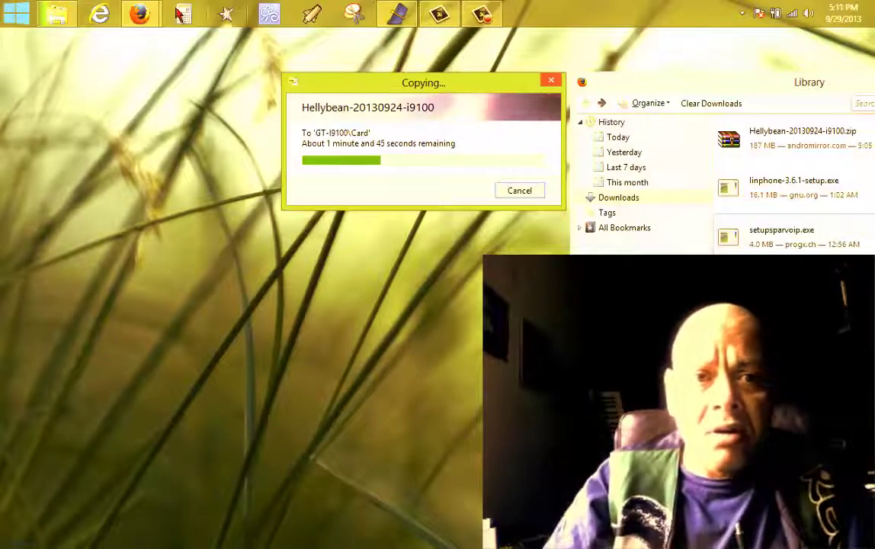
Open the GT-I9100 phone from the Computer window, maximize the window and restore it lower on the desktop.
{"action": "left_click", "coordinate": [58, 23]}
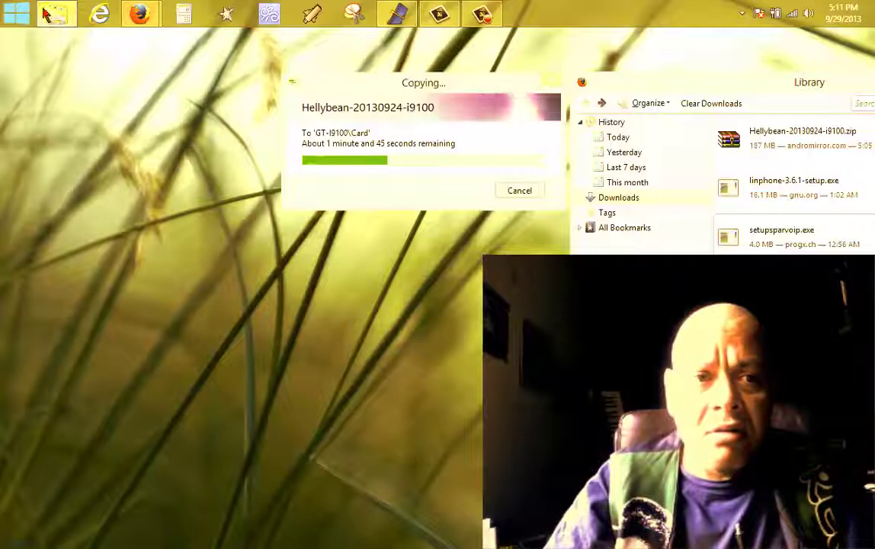
{"action": "left_click", "coordinate": [15, 15]}
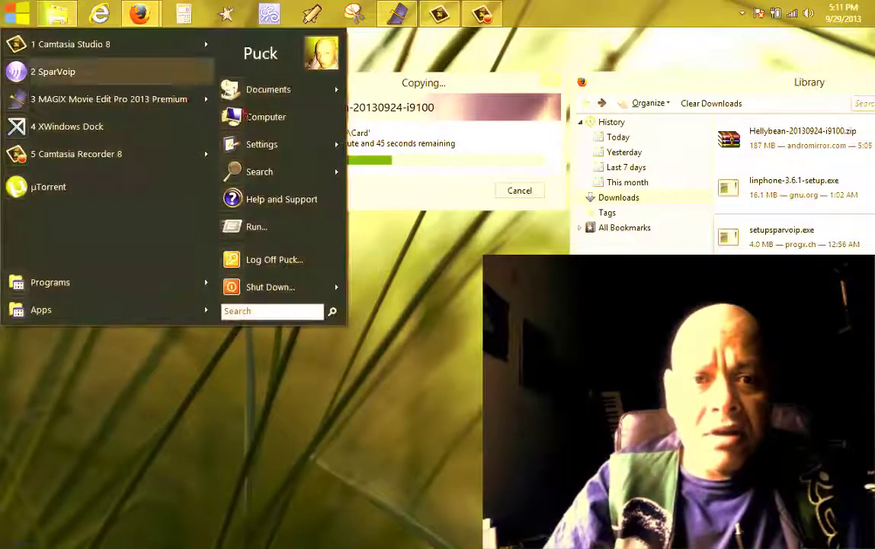
{"action": "left_click", "coordinate": [267, 118]}
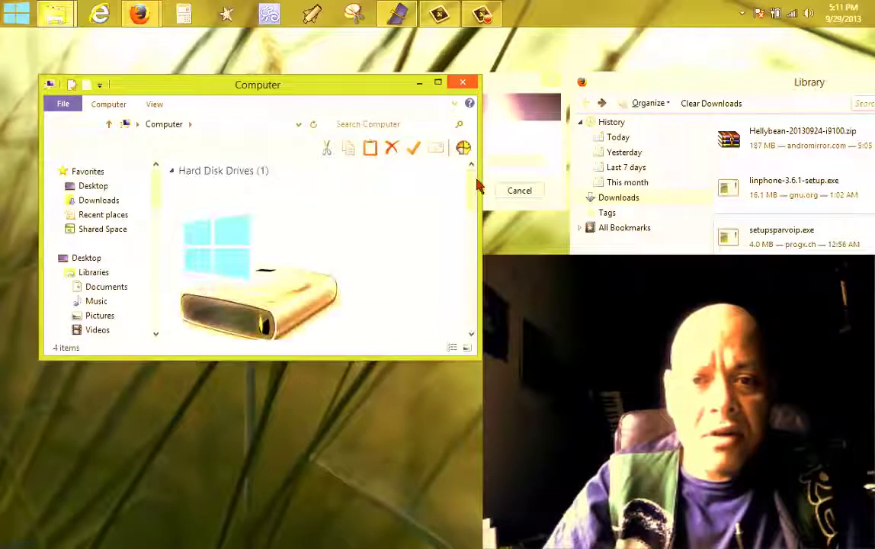
{"action": "scroll", "coordinate": [473, 239], "scroll_direction": "down", "scroll_amount": 5}
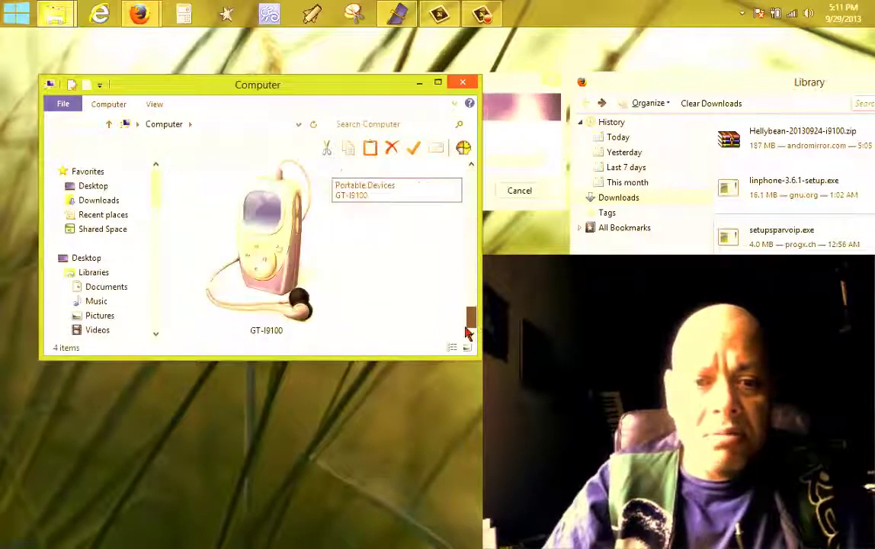
{"action": "double_click", "coordinate": [308, 272]}
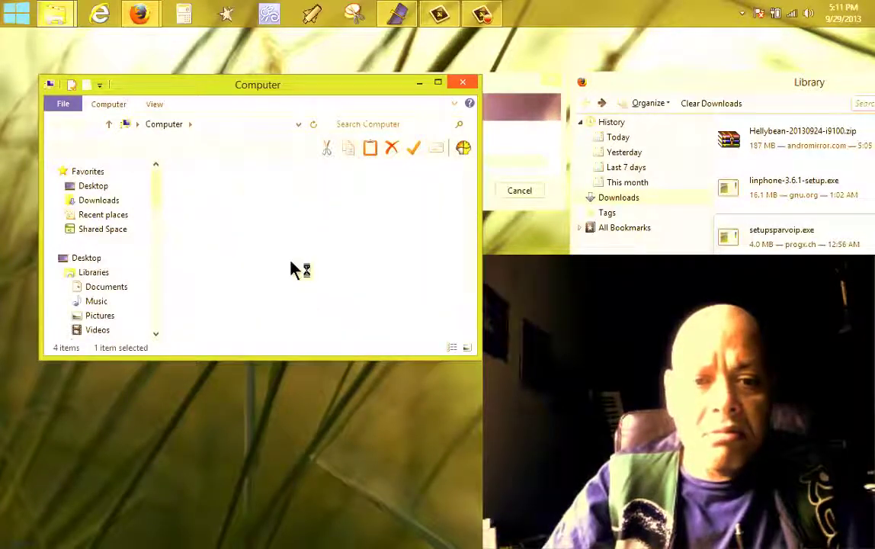
{"action": "left_click", "coordinate": [438, 84]}
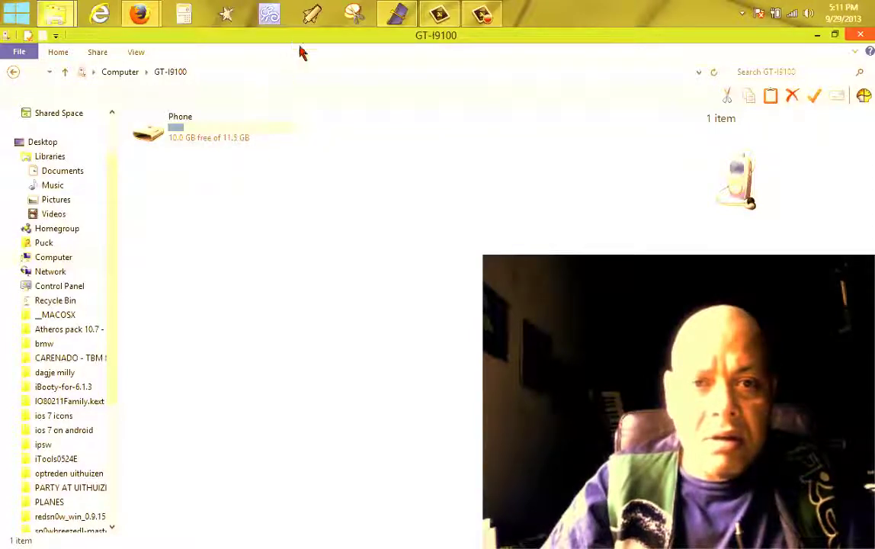
{"action": "left_click_drag", "start_coordinate": [301, 52], "coordinate": [333, 216]}
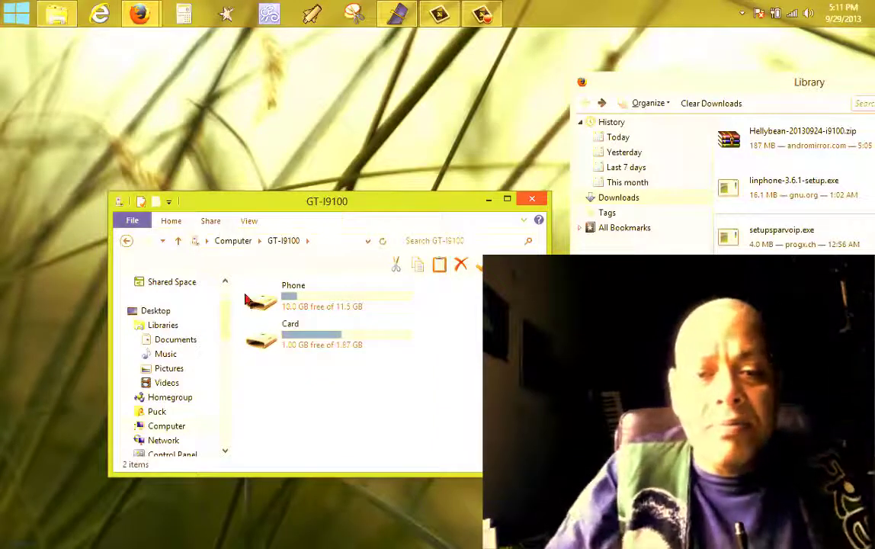
Open the phone's Card storage and select the gapps-jb-20130813-signed archive.
{"action": "double_click", "coordinate": [278, 343]}
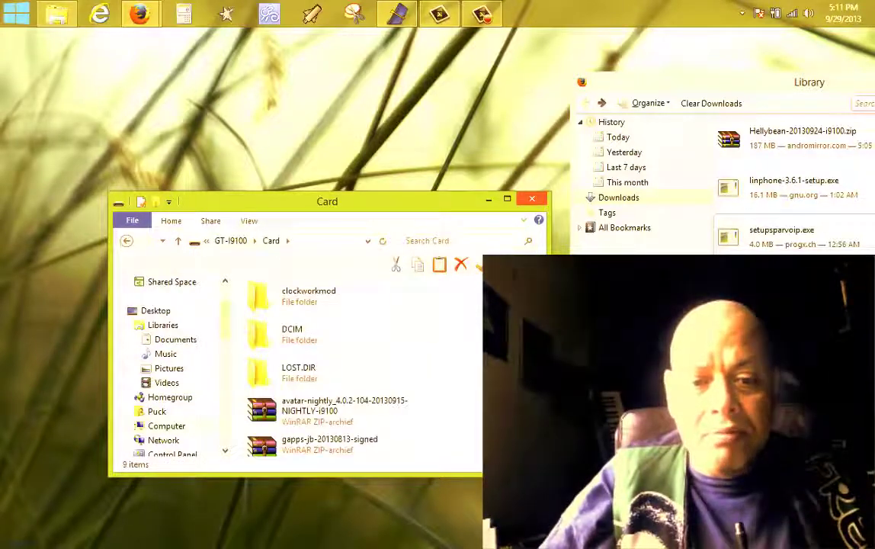
{"action": "left_click", "coordinate": [347, 446]}
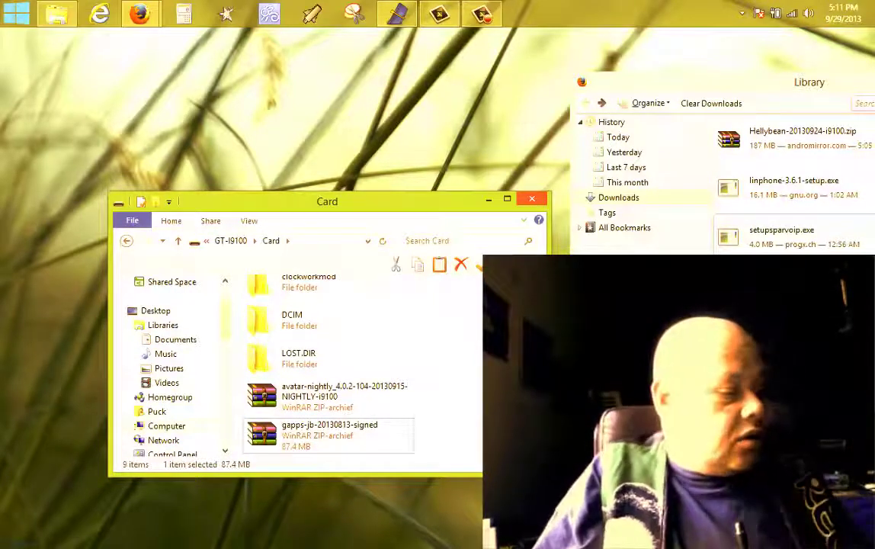
{"action": "left_click", "coordinate": [485, 16]}
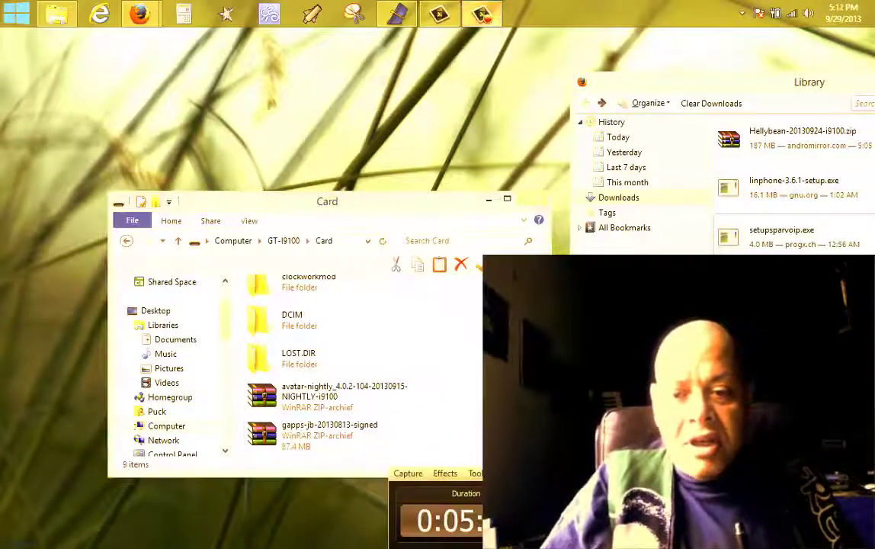